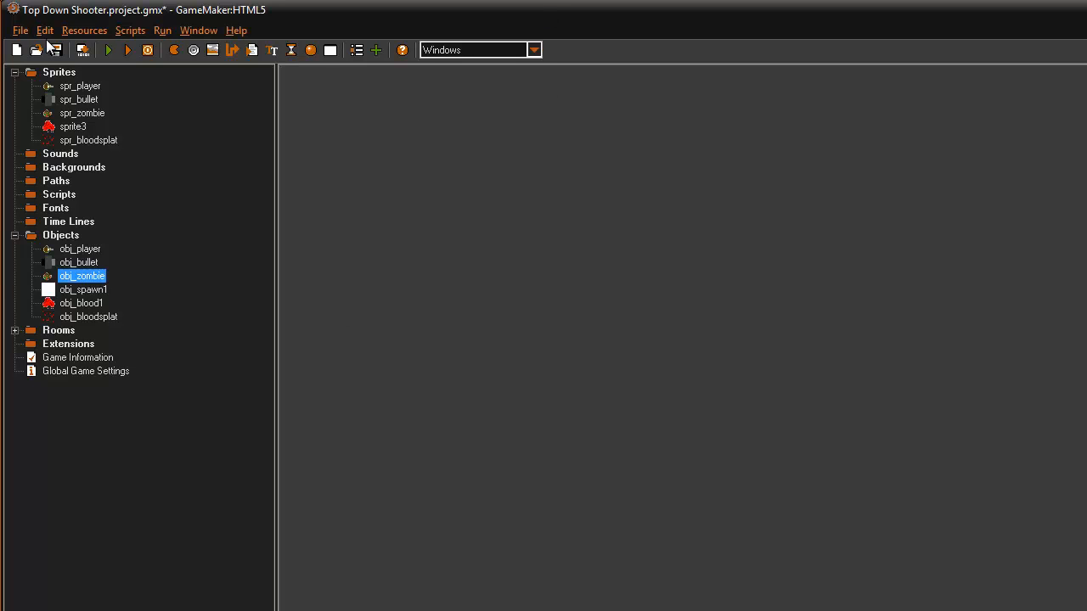
Inspect sprite3's image magnified in the sprite editor, then close the editors.
double_click(72, 127)
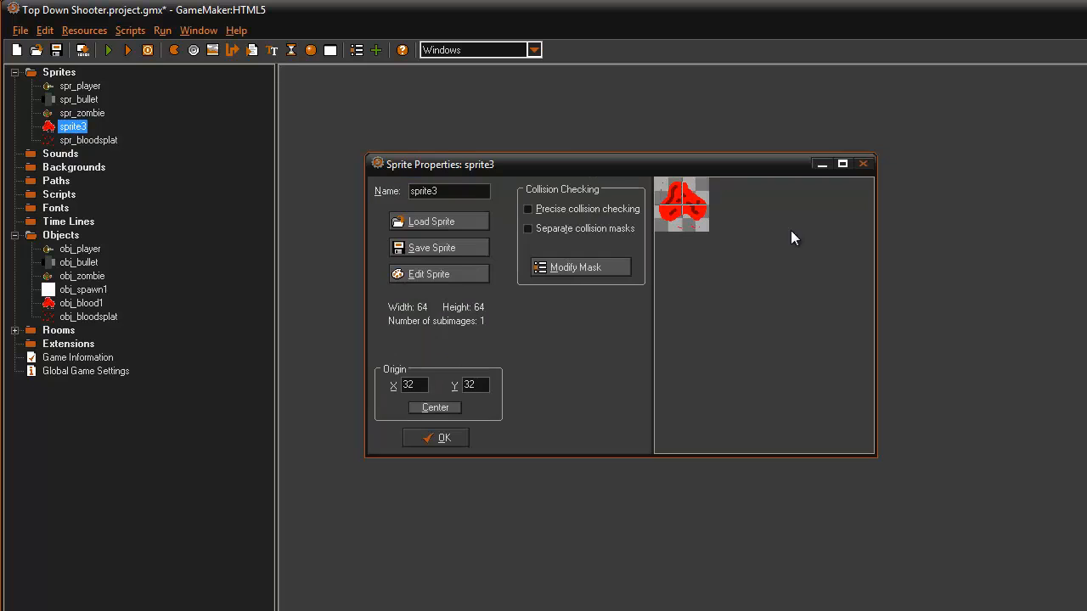
left_click_drag(708, 161, 731, 138)
left_click(458, 255)
double_click(521, 158)
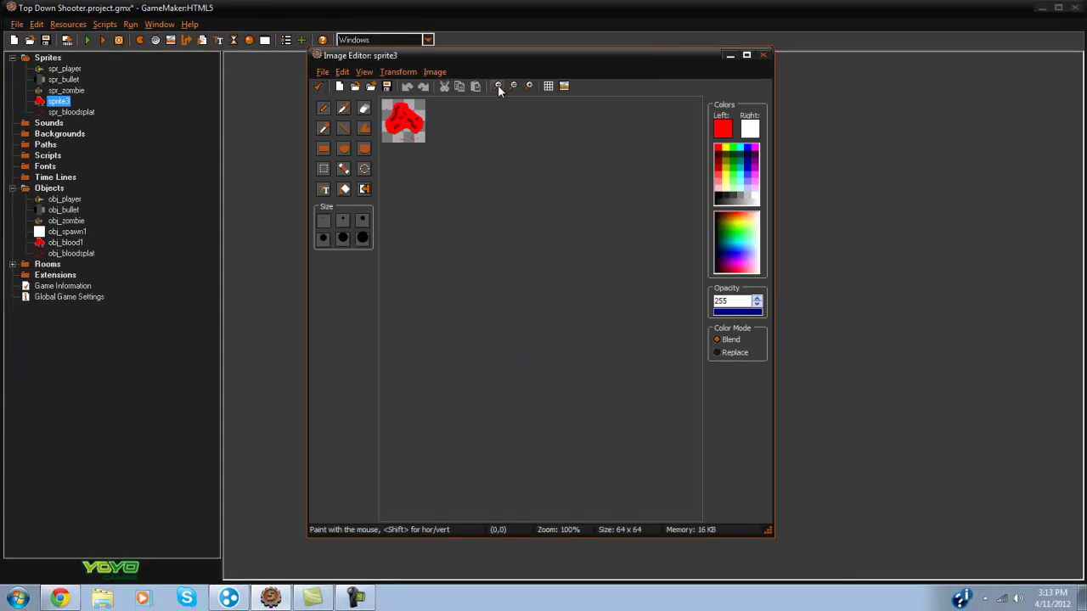
left_click(498, 86)
left_click(497, 86)
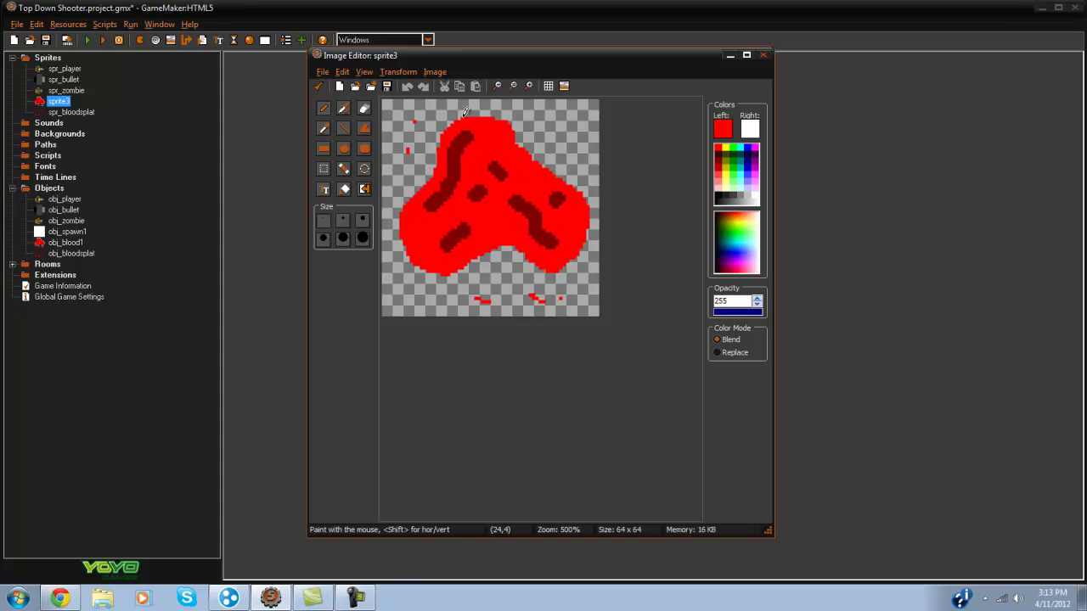
left_click(318, 85)
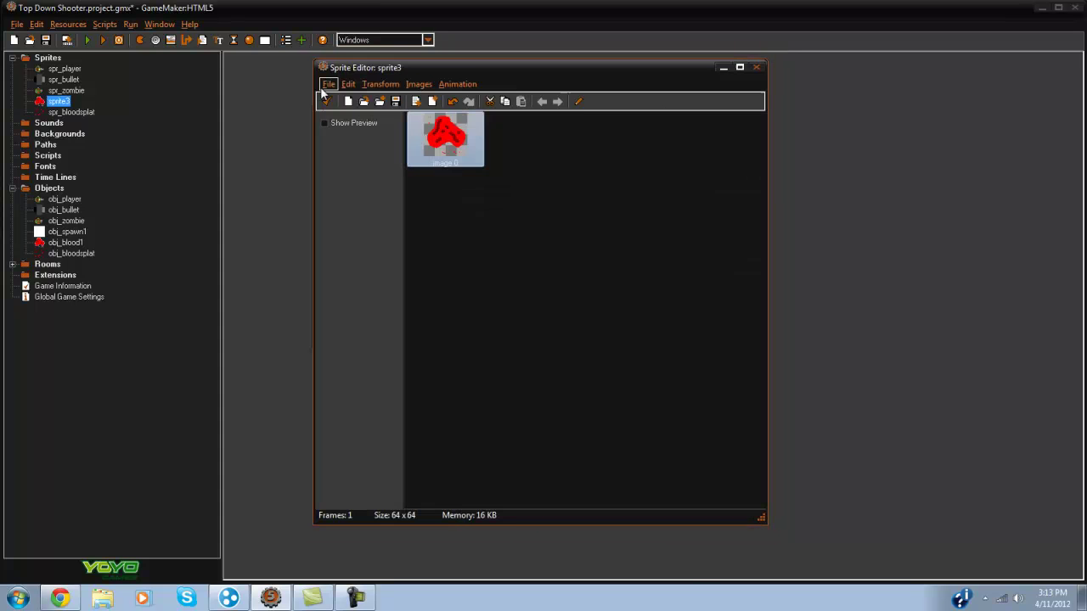
left_click(327, 101)
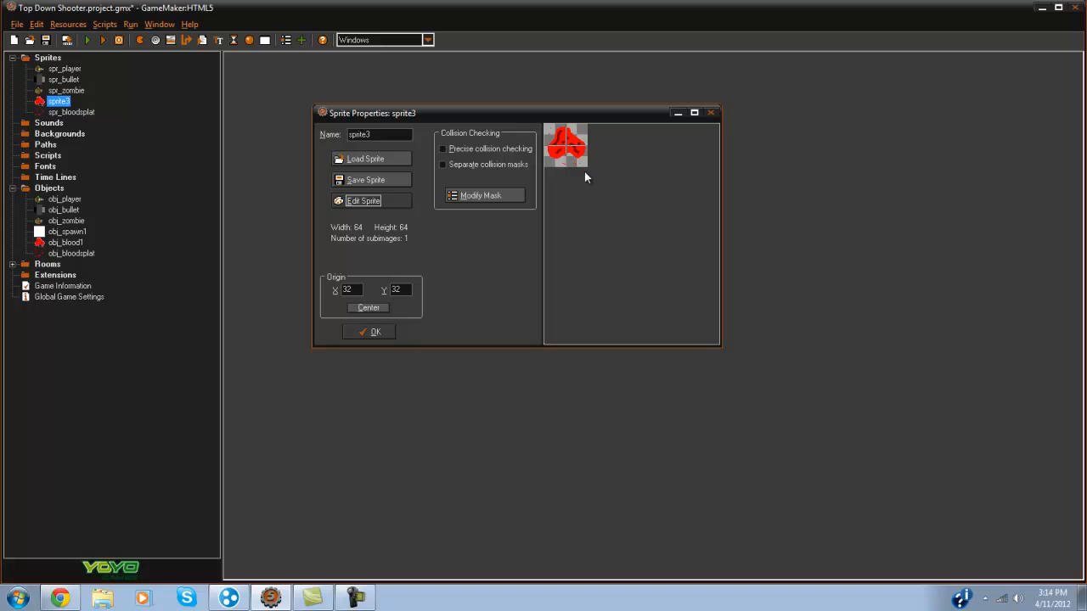
Inspect spr_bloodsplat's image magnified the same way, then close both sprite property windows.
double_click(72, 112)
left_click(376, 239)
left_click_drag(595, 63, 662, 149)
double_click(510, 211)
left_click(529, 86)
left_click(528, 86)
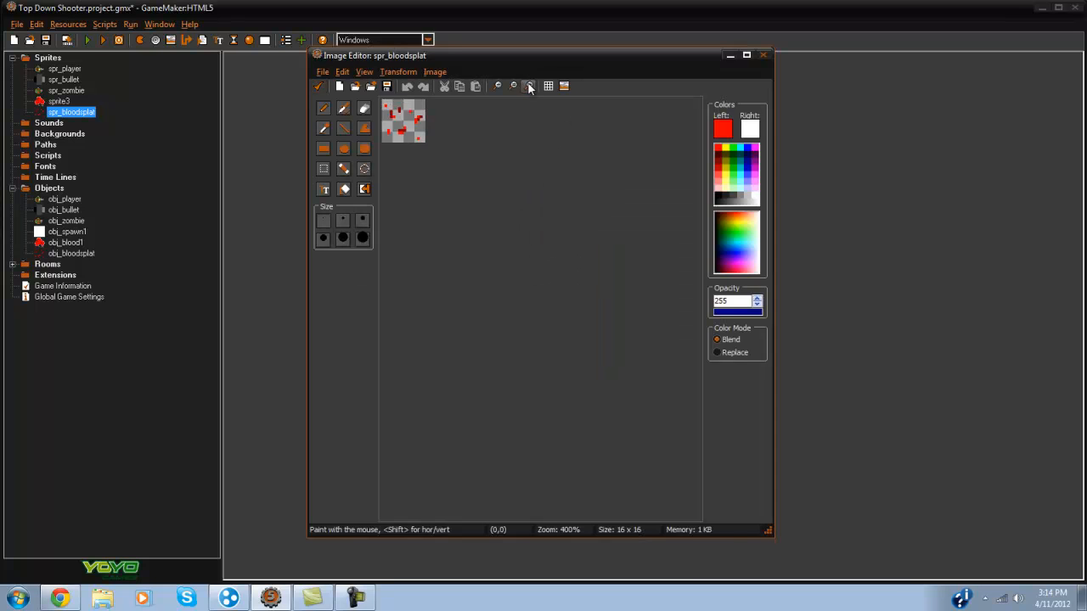
left_click(529, 85)
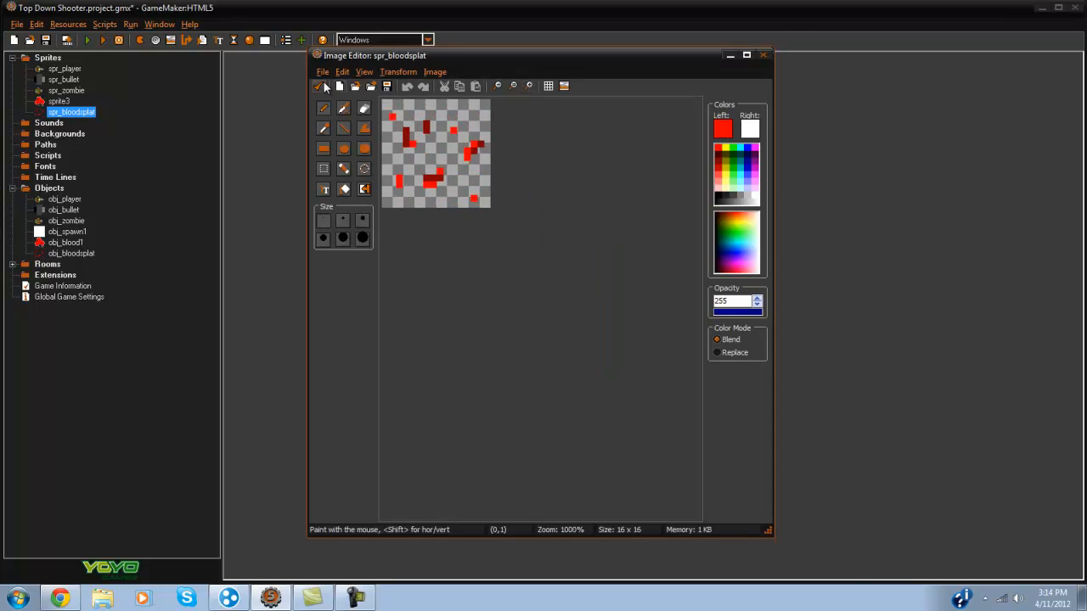
left_click(318, 85)
left_click(409, 186)
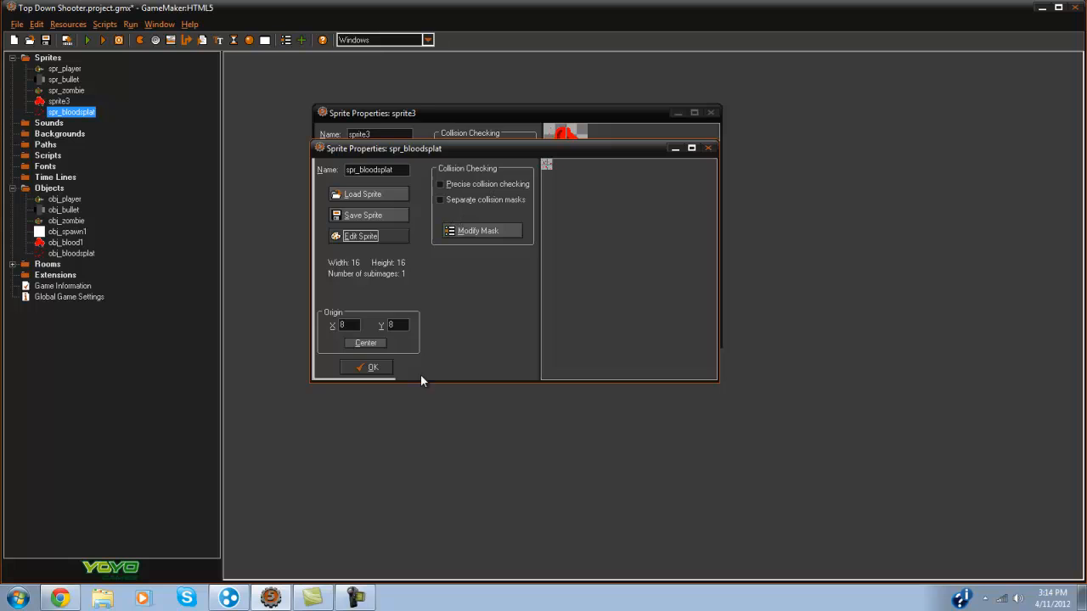
left_click(373, 367)
left_click_drag(436, 112, 475, 102)
left_click(358, 348)
Review obj_zombie's Create event code (hitpoints=100;) and close it unchanged.
double_click(65, 221)
left_click_drag(601, 164, 574, 120)
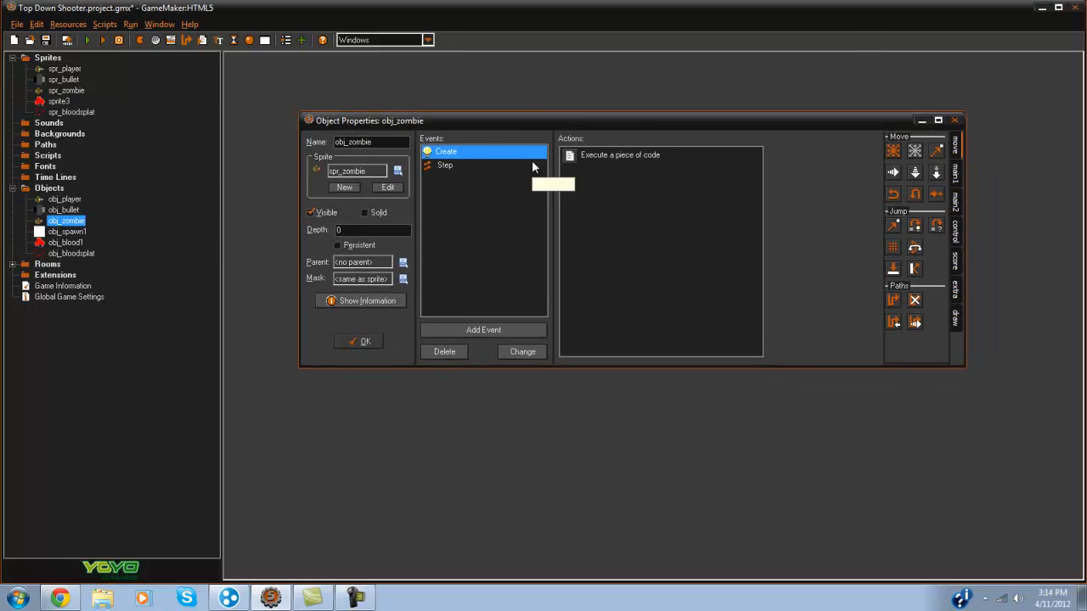
double_click(619, 155)
mouse_move(514, 68)
left_mouse_down()
mouse_move(607, 167)
mouse_move(734, 134)
left_mouse_up()
left_click_drag(622, 128, 429, 76)
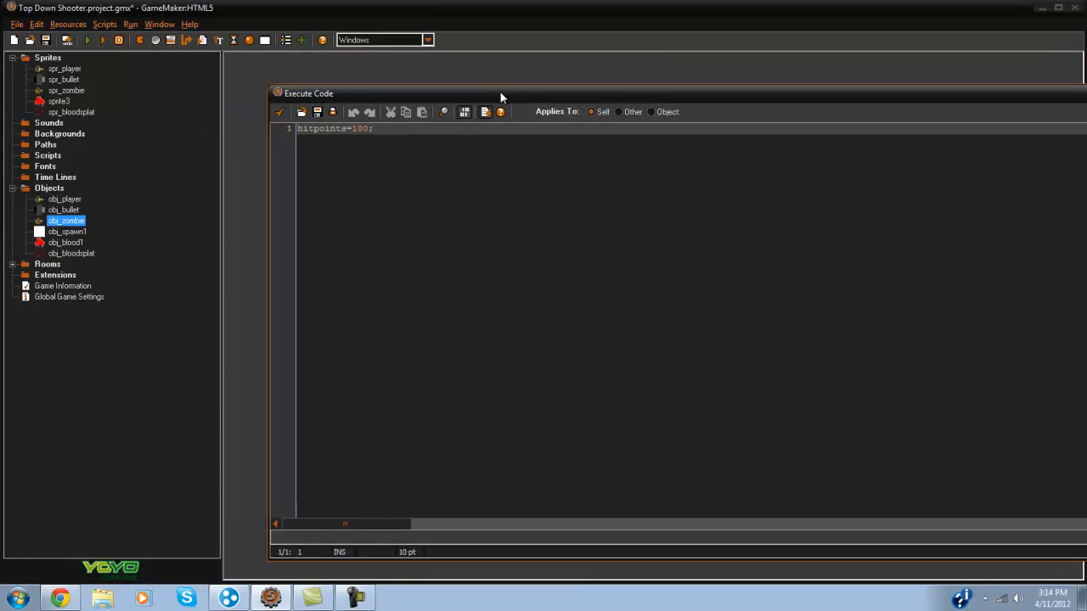
left_click(341, 117)
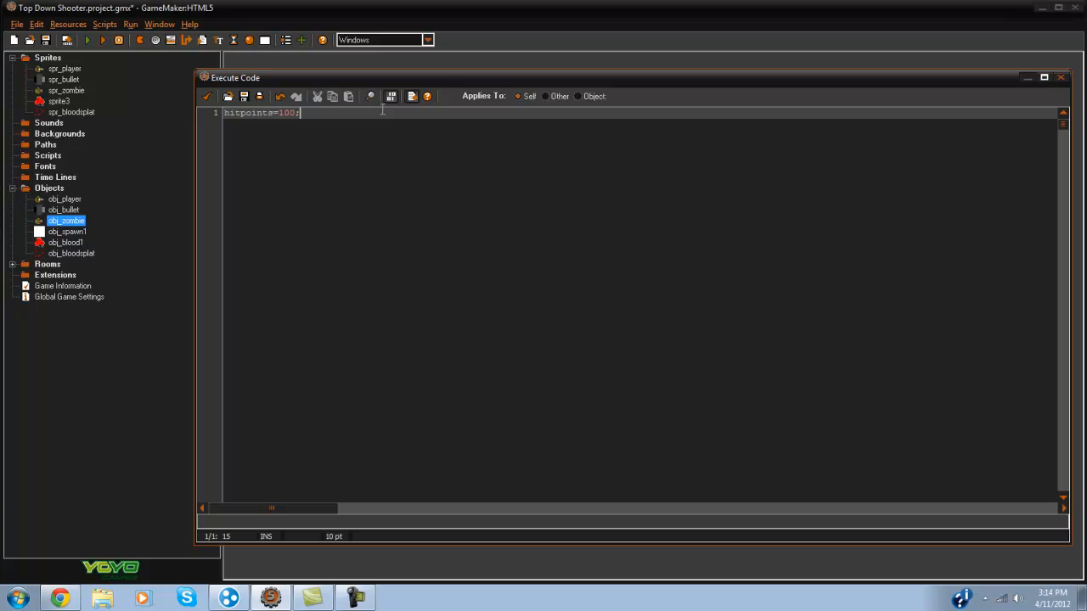
left_click(206, 96)
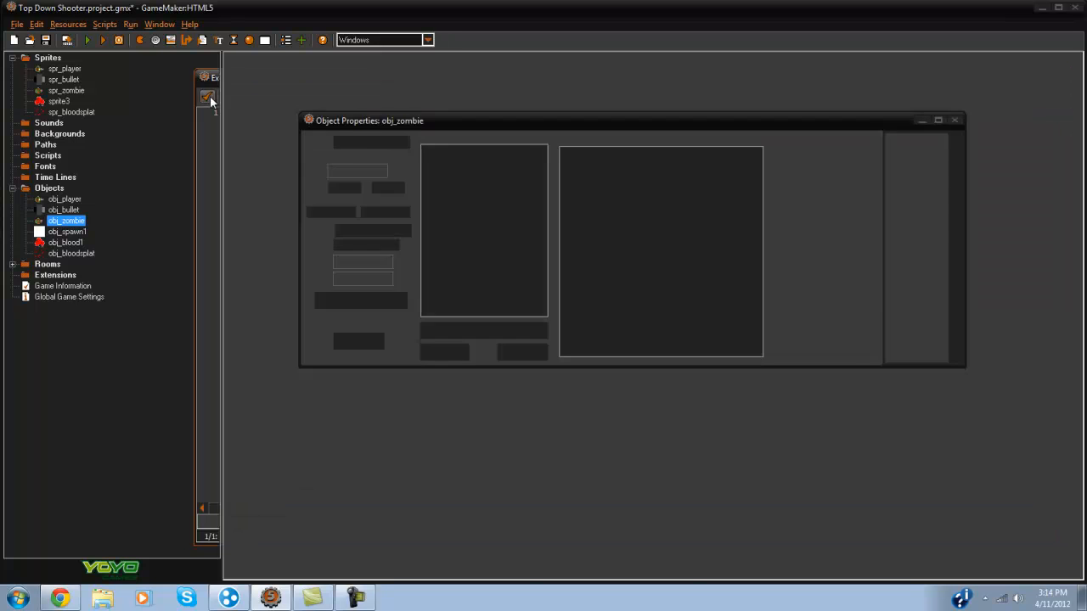
left_click_drag(532, 123, 488, 100)
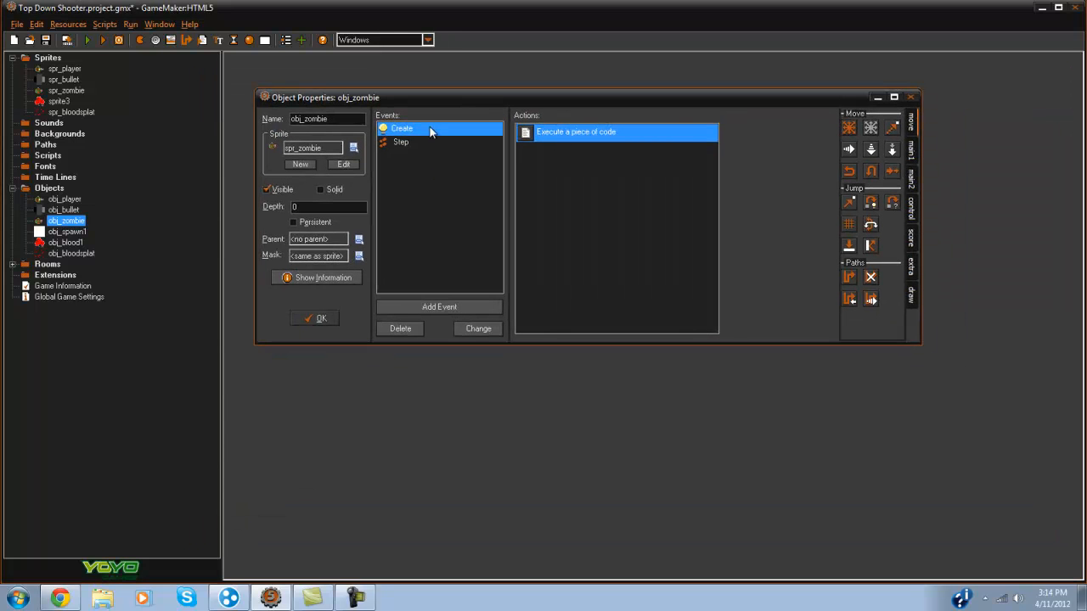
Add a collision event with obj_bullet to obj_zombie containing an Execute Code action.
left_click(446, 307)
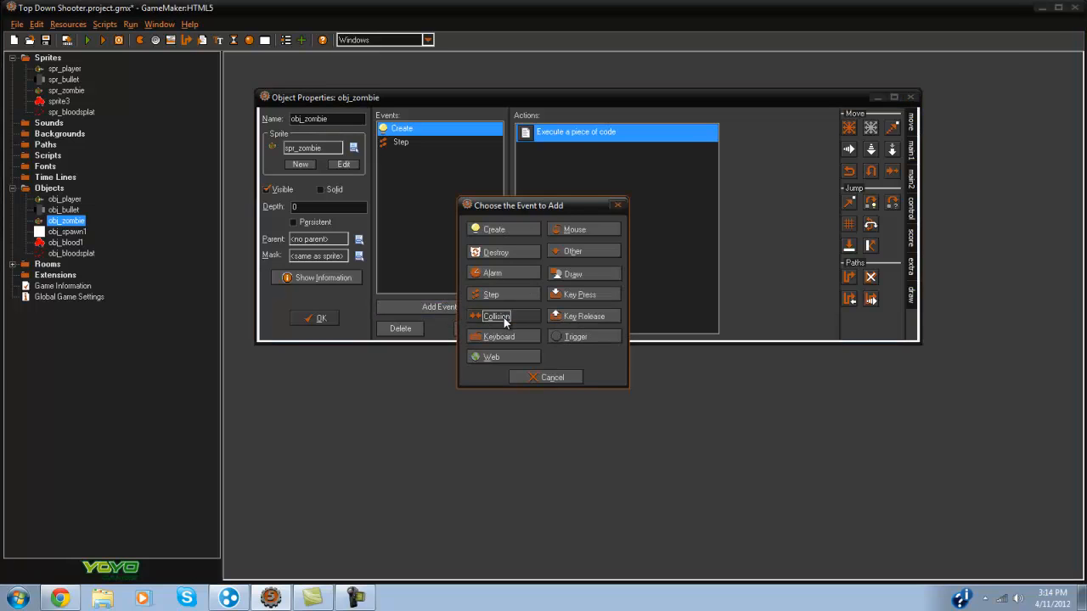
left_click(497, 316)
left_click(552, 336)
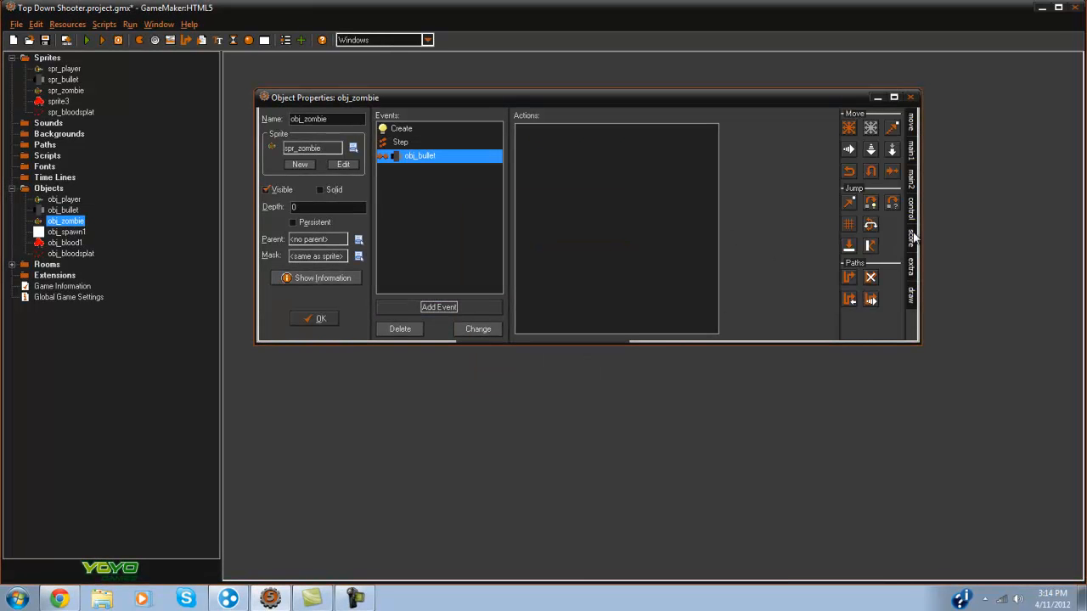
left_click(913, 238)
left_click_drag(852, 258, 711, 239)
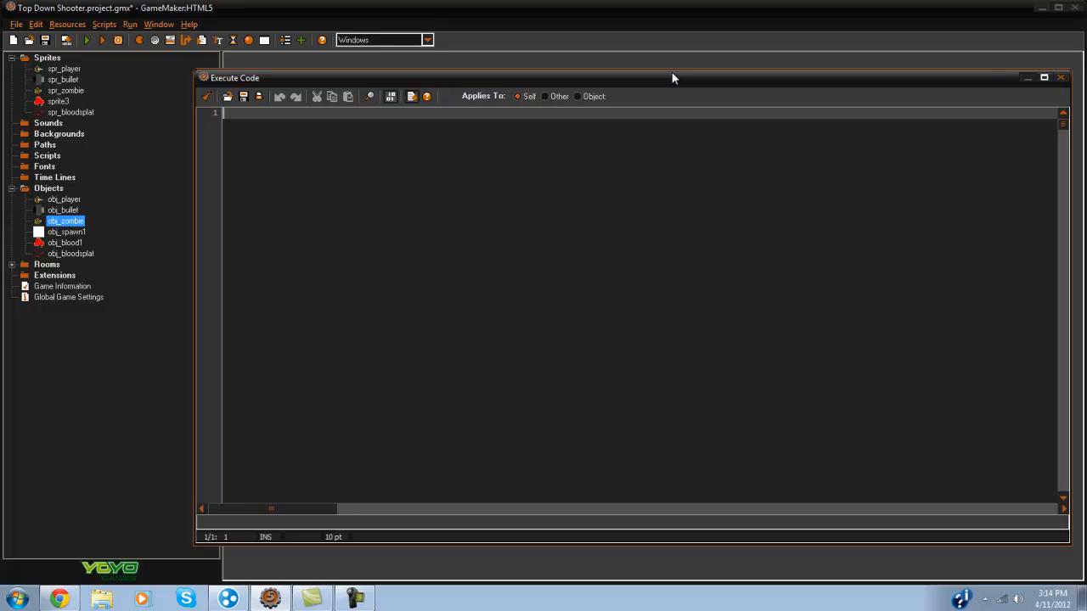
Write hitpoints-=50; with(other){instance_destroy()} as the collision code.
left_click_drag(672, 78, 612, 66)
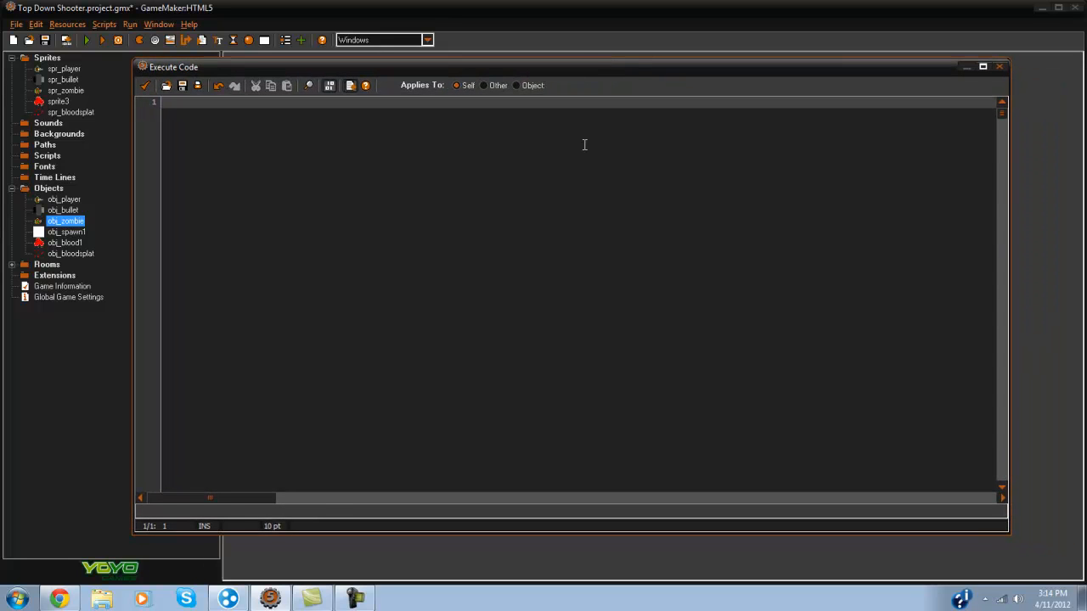
type("h")
type("s-=50")
key("Return")
key("Return")
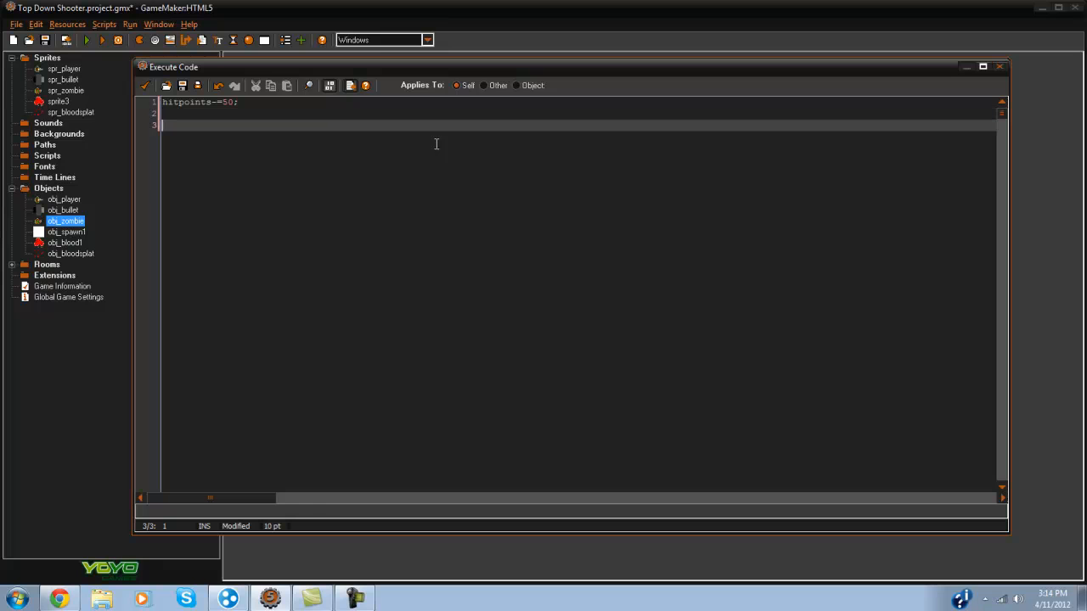
type("with")
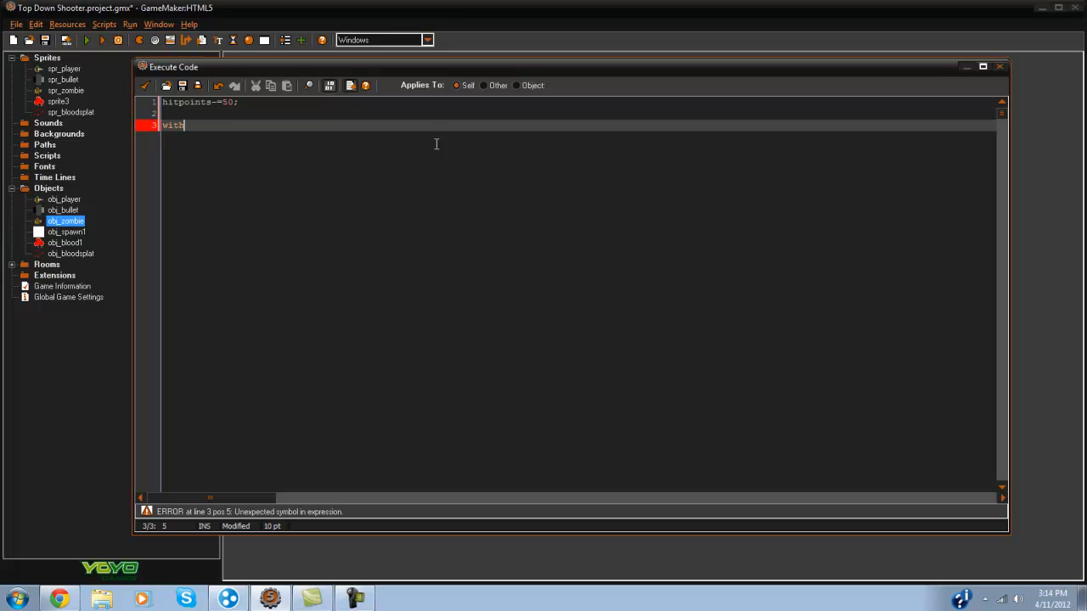
type("(other){")
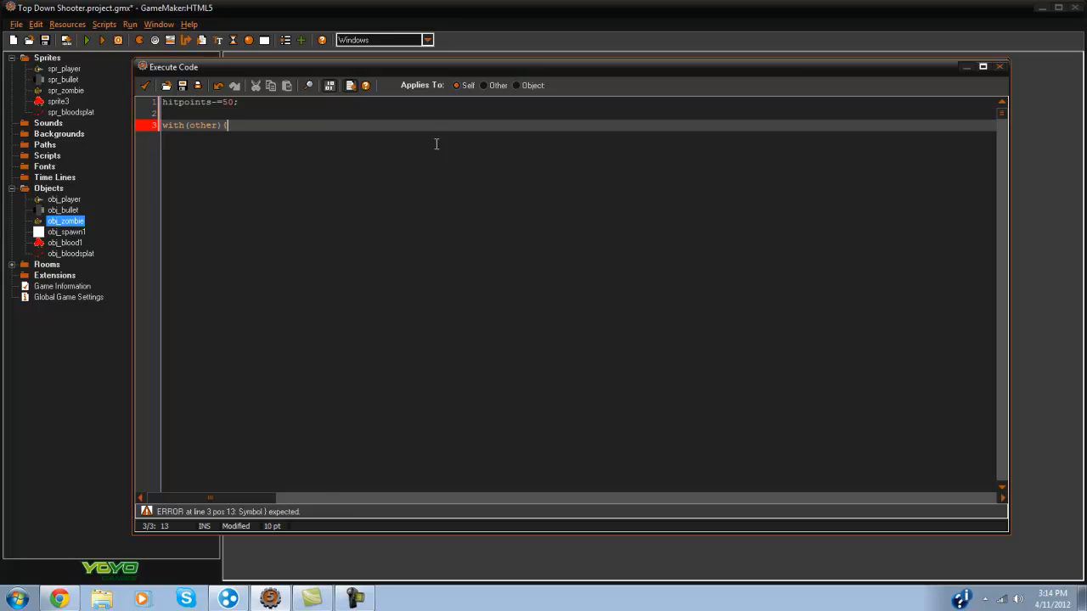
type("}")
key("Left")
type("instance_")
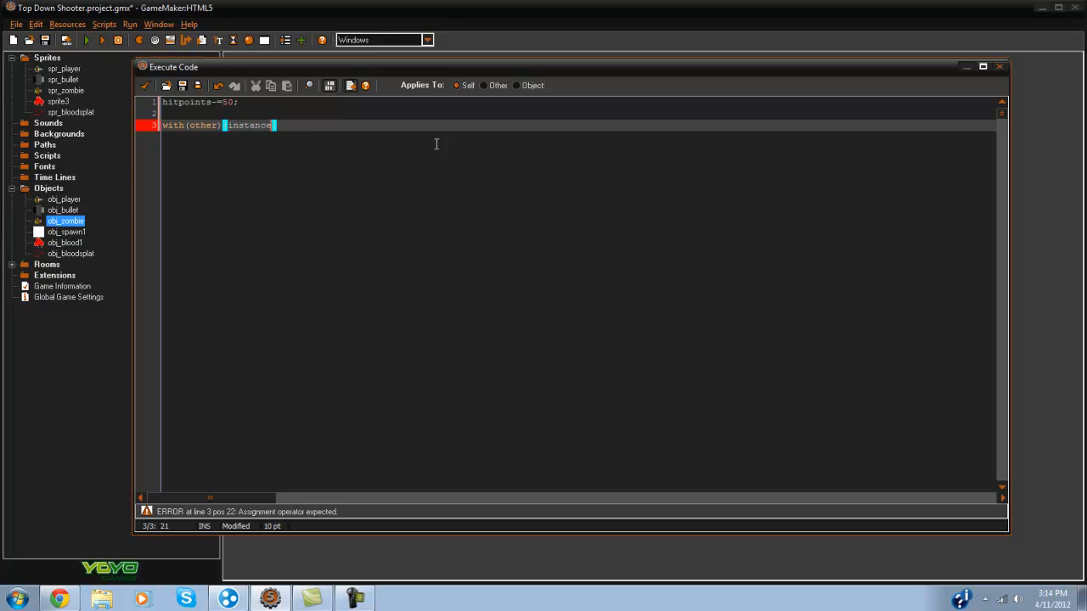
type("destroy()")
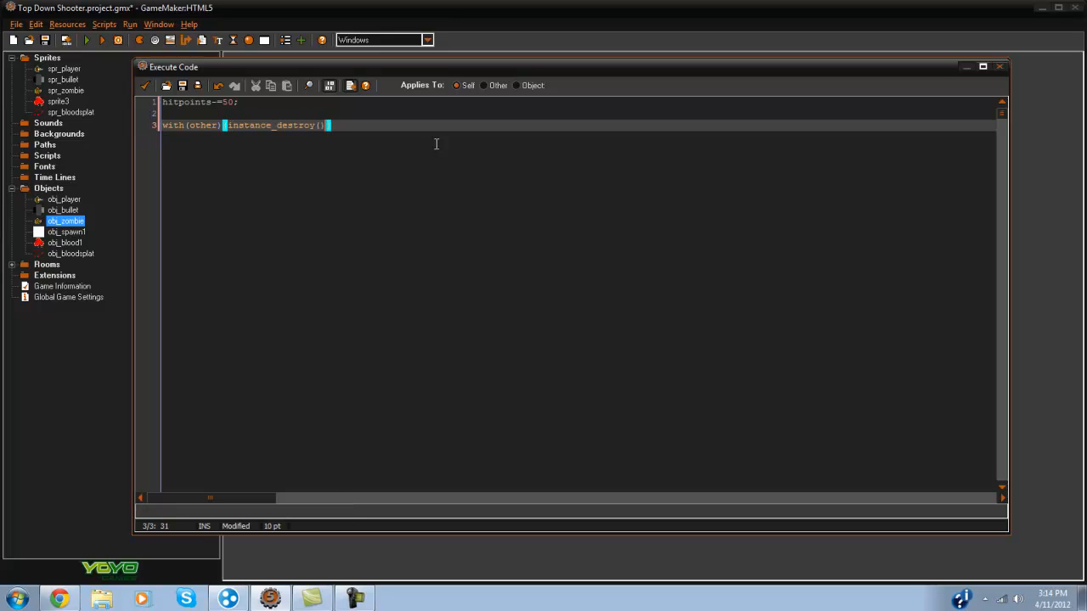
key("Right")
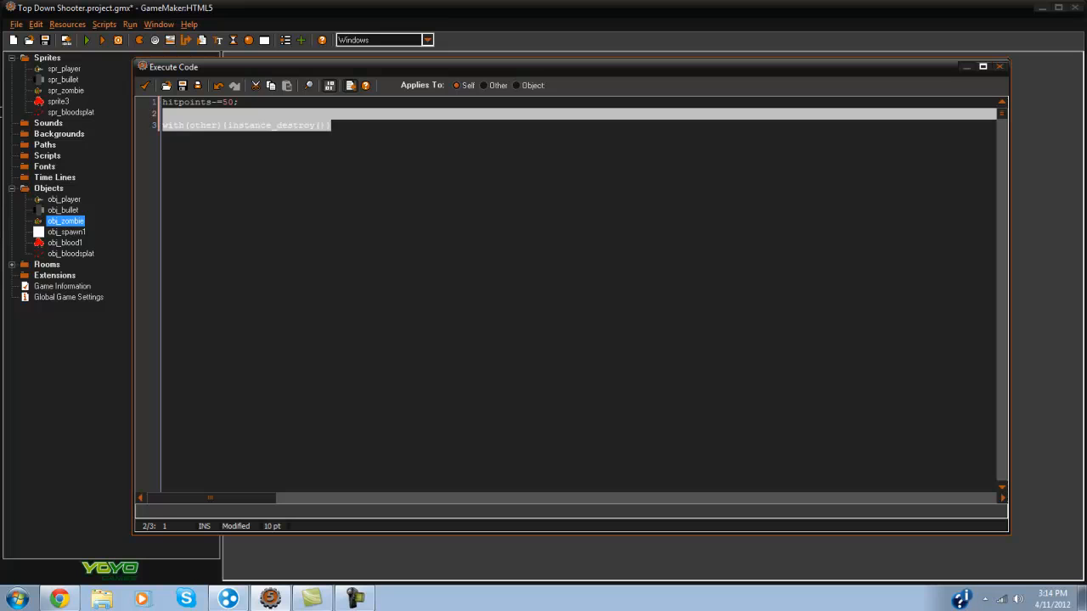
Keep the collision code and bring up obj_zombie's Step event code.
left_click(143, 85)
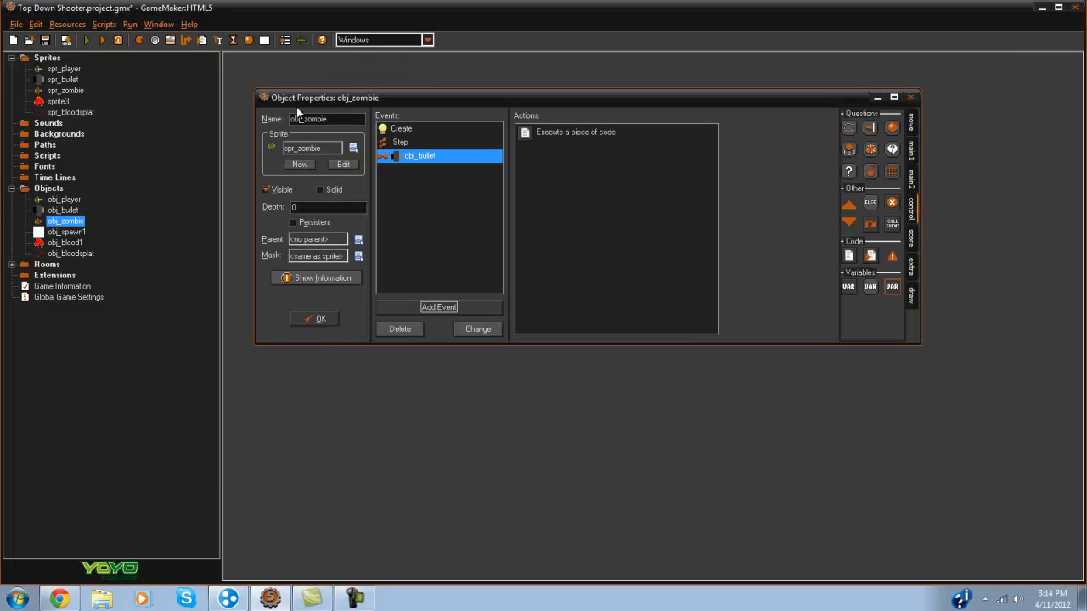
left_click(400, 142)
double_click(575, 132)
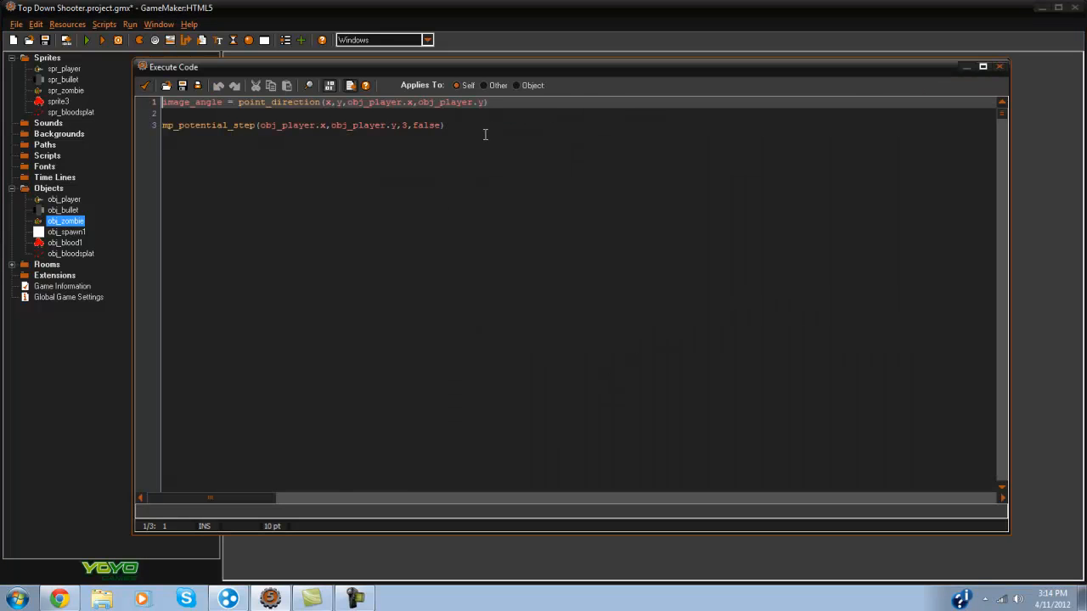
Add an if block that creates obj_blood1 at x,y and destroys the zombie when hitpoints < 1, and accept it.
key("Return")
key("Return")
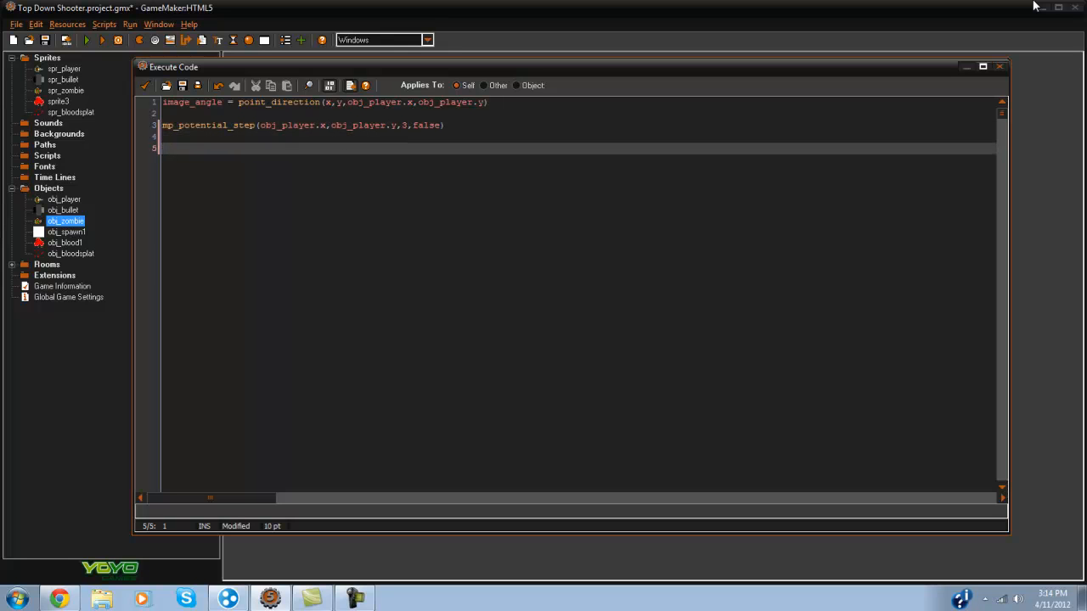
type("if hitpoints <")
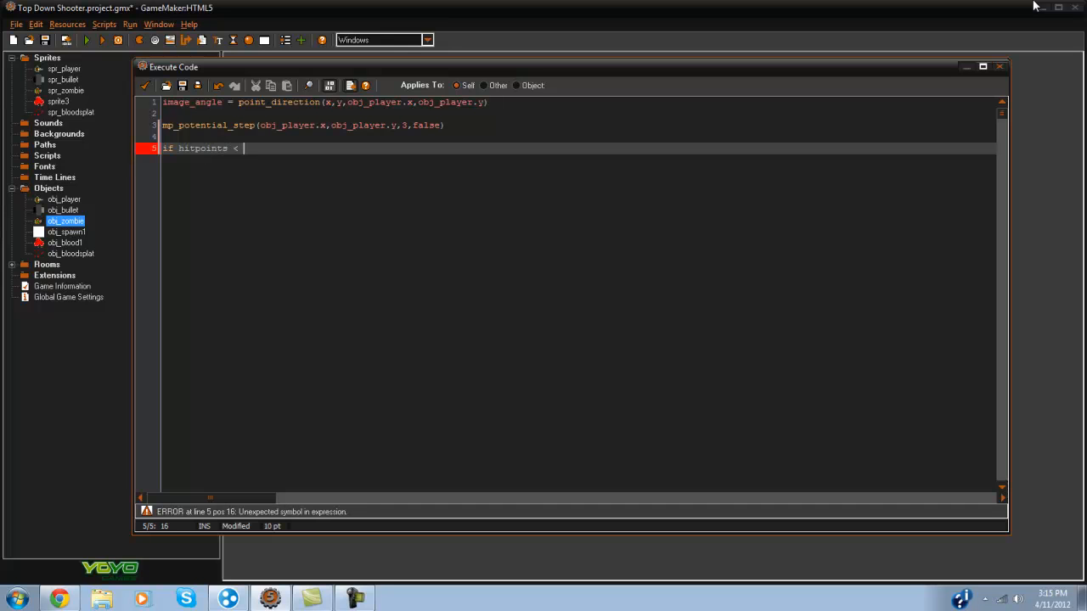
key("Return")
type("{")
key("Return")
key("Return")
type("}")
key("Up")
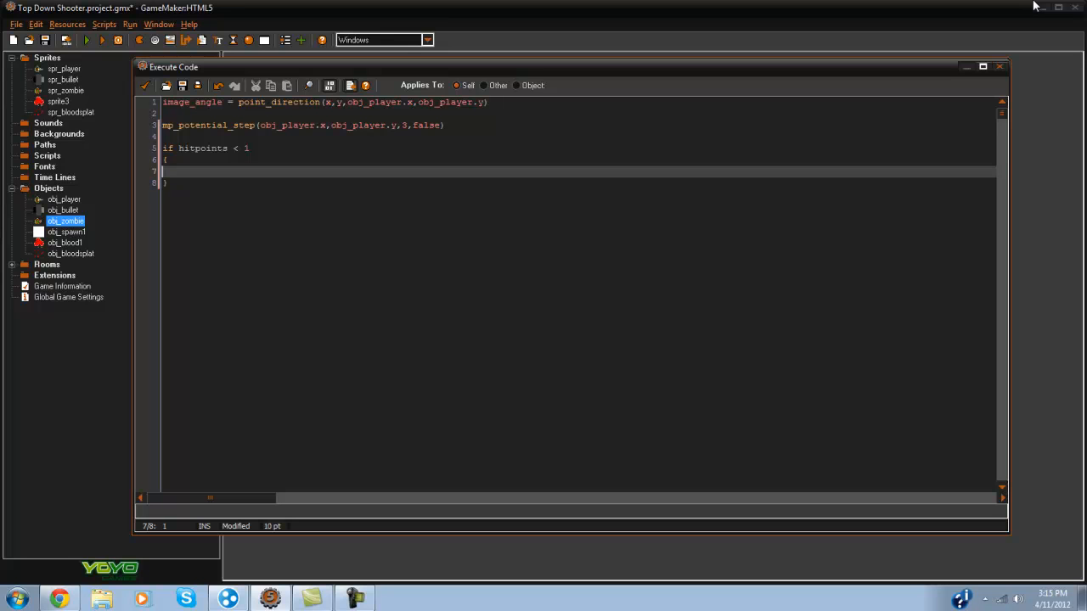
type("instan")
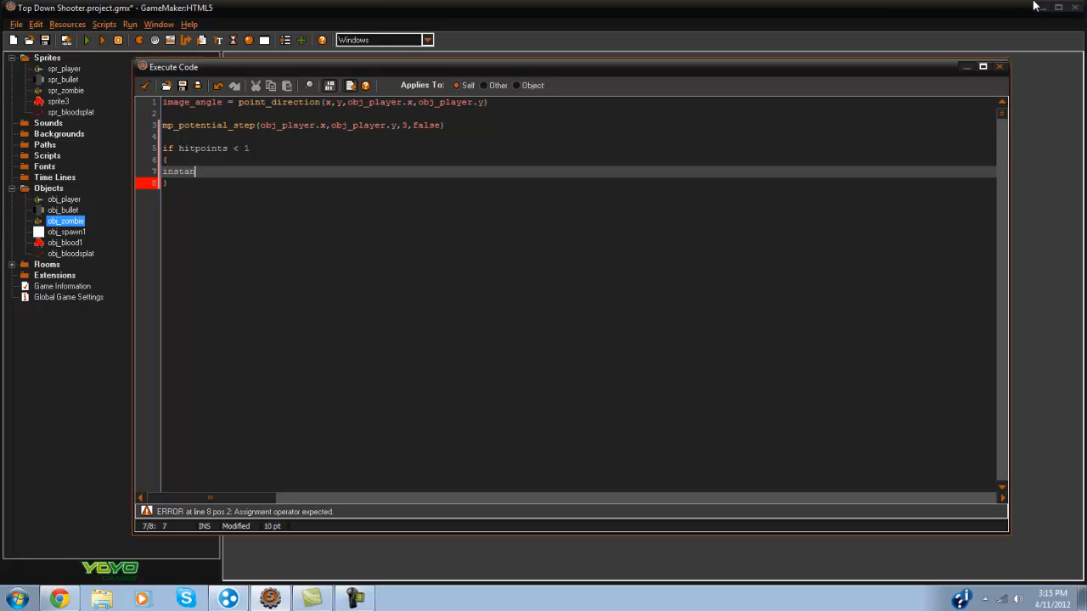
type("ce_create(")
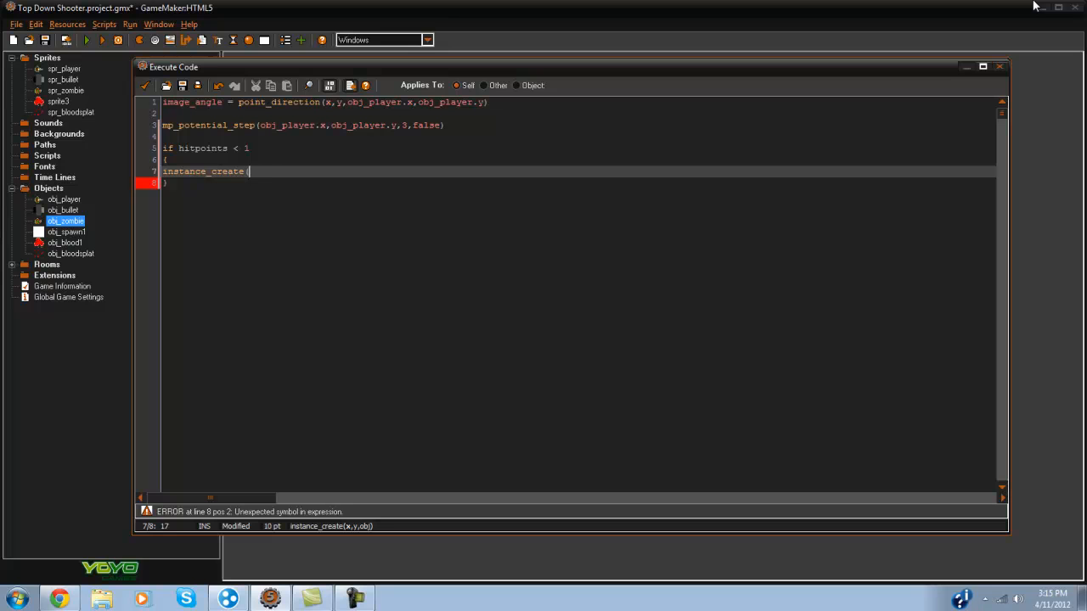
type("x,y,obj_bl")
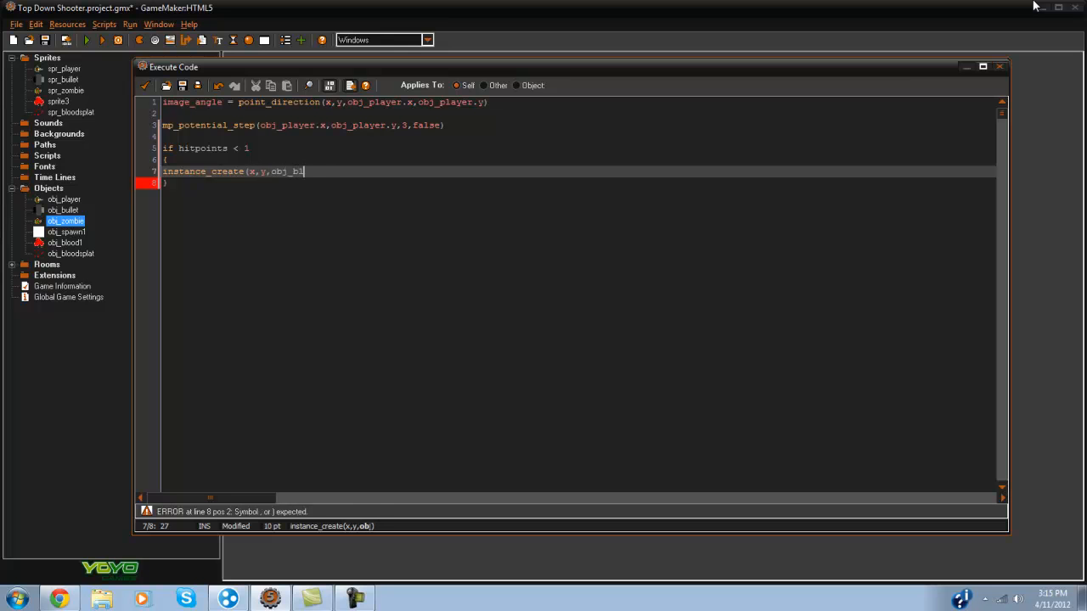
type("ood1)")
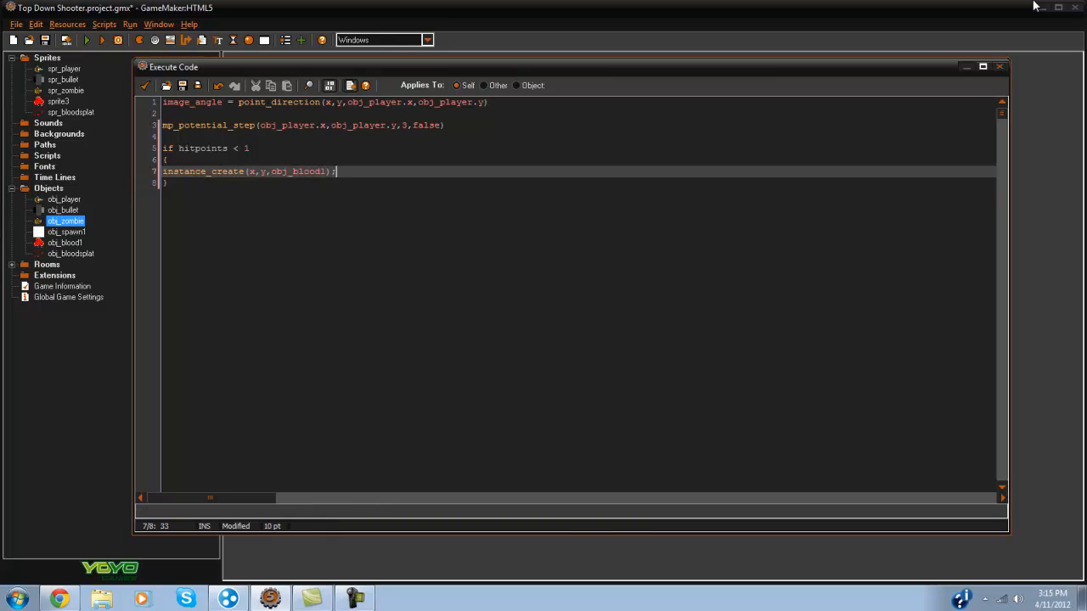
type(";")
key("Return")
type("instanc")
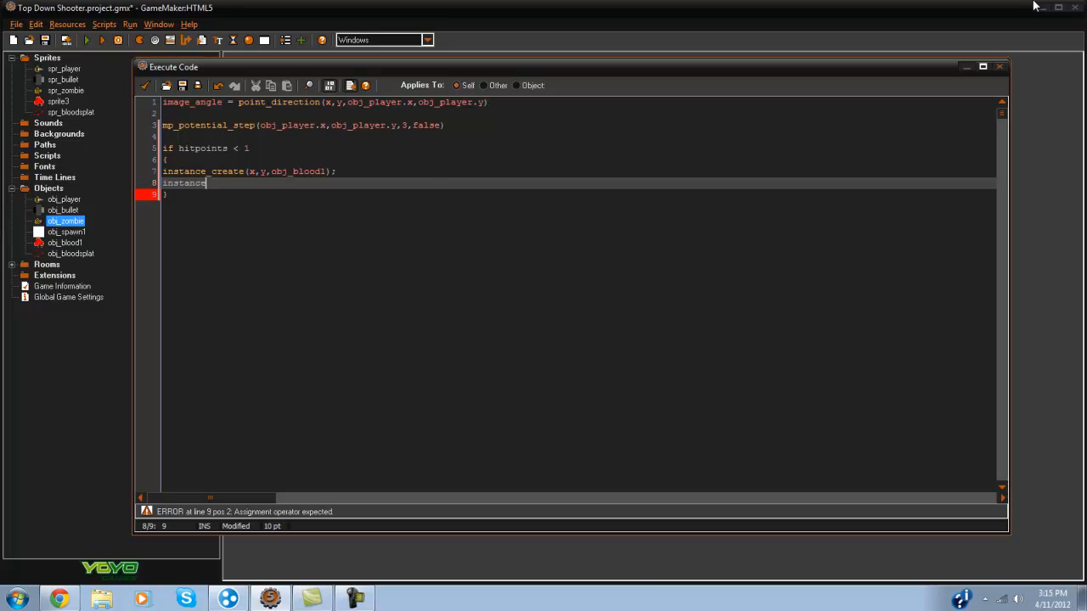
type("estr")
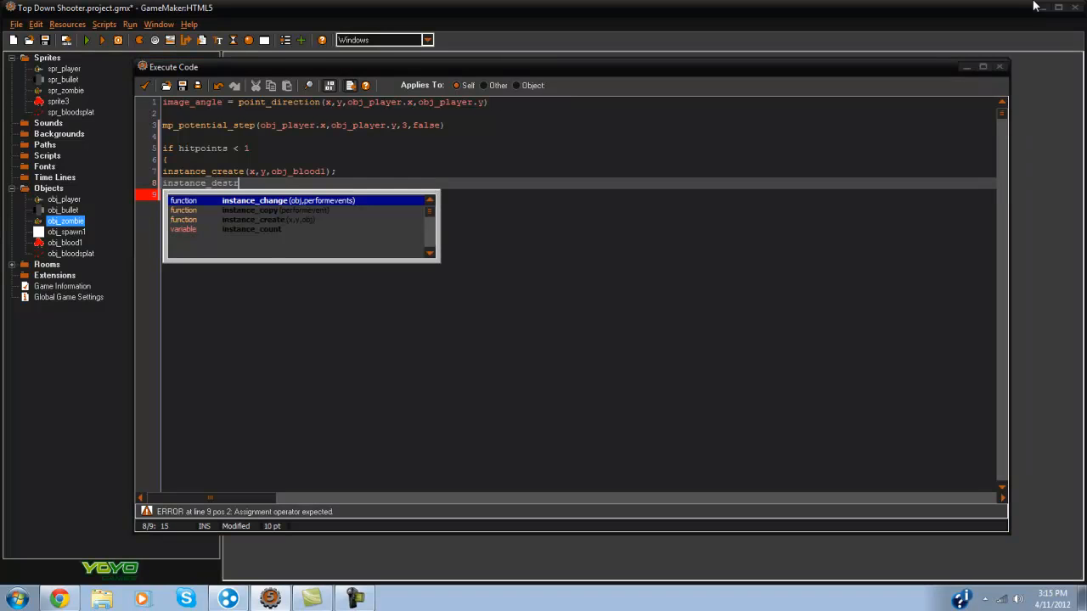
type("oy();")
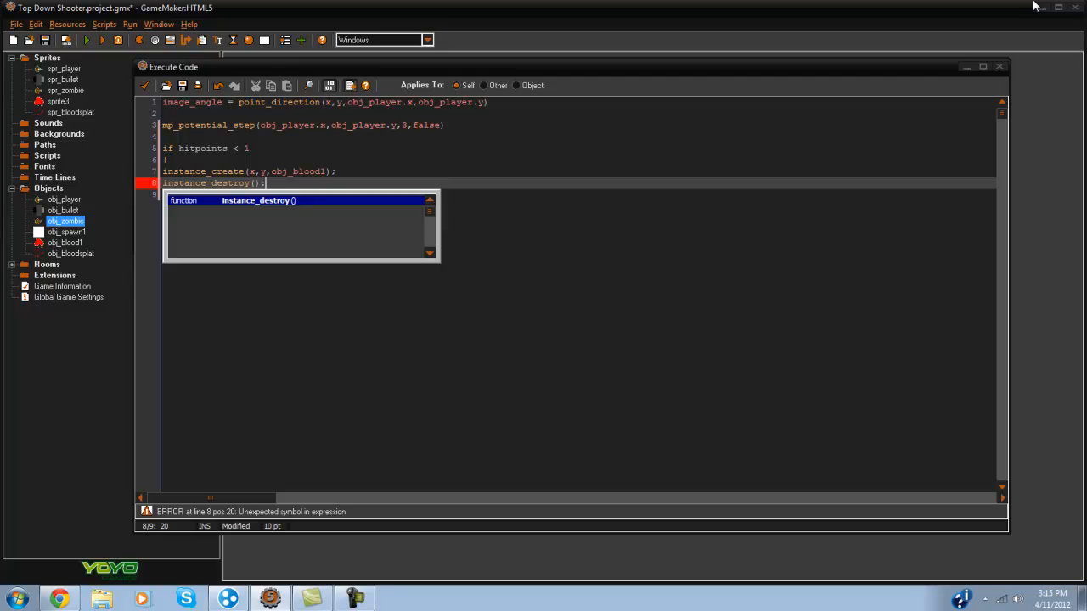
left_click(281, 158)
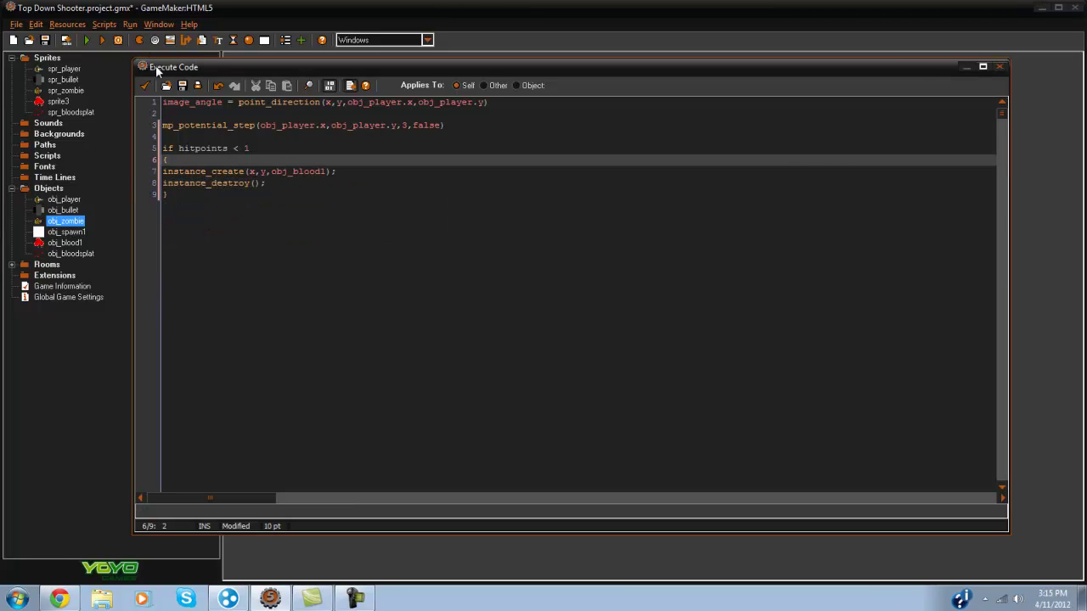
left_click(145, 85)
Run the game and shoot several zombies to check each dies leaving a red blood splat.
left_click(87, 42)
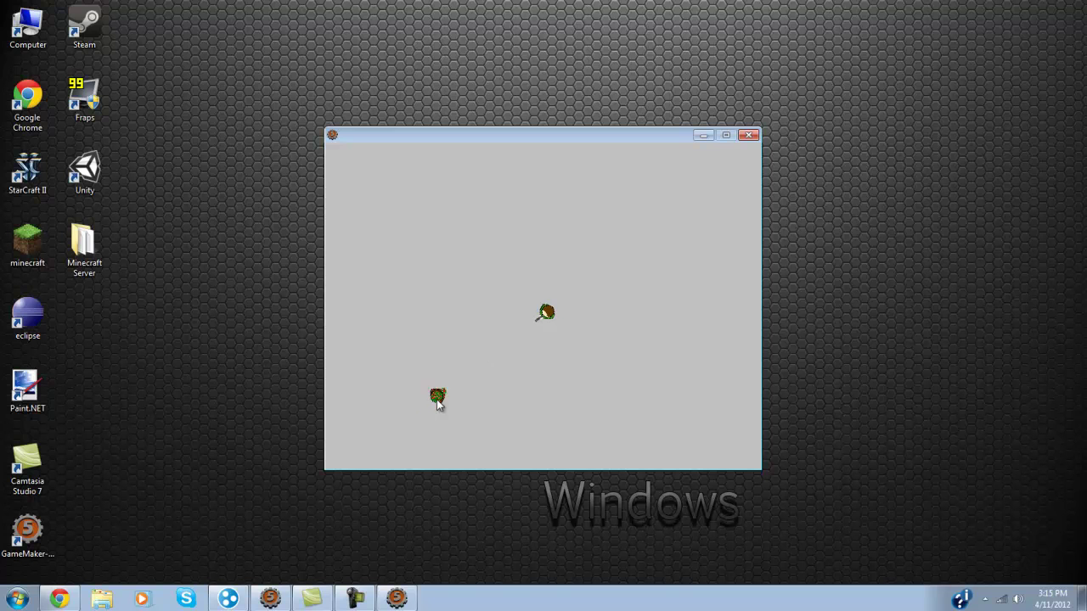
left_click(454, 384)
left_click(628, 318)
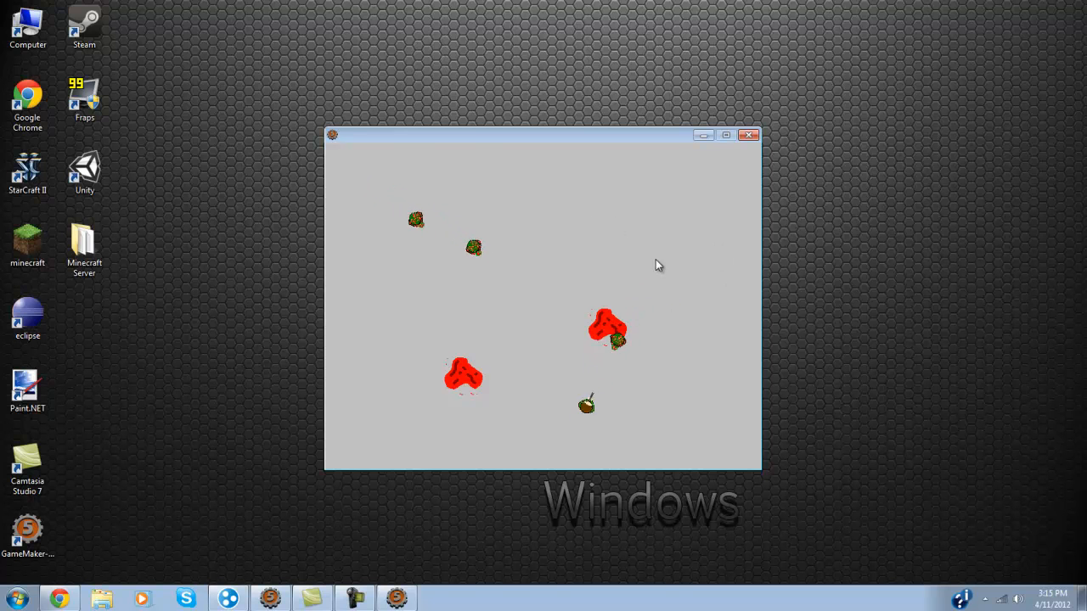
left_click(567, 327)
left_click(594, 233)
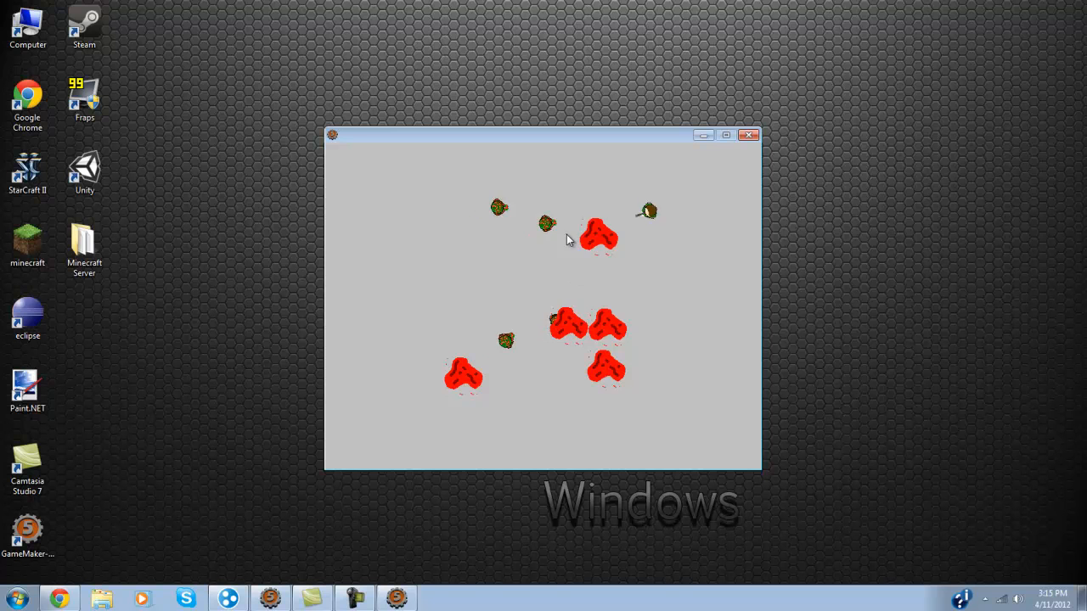
left_click(599, 221)
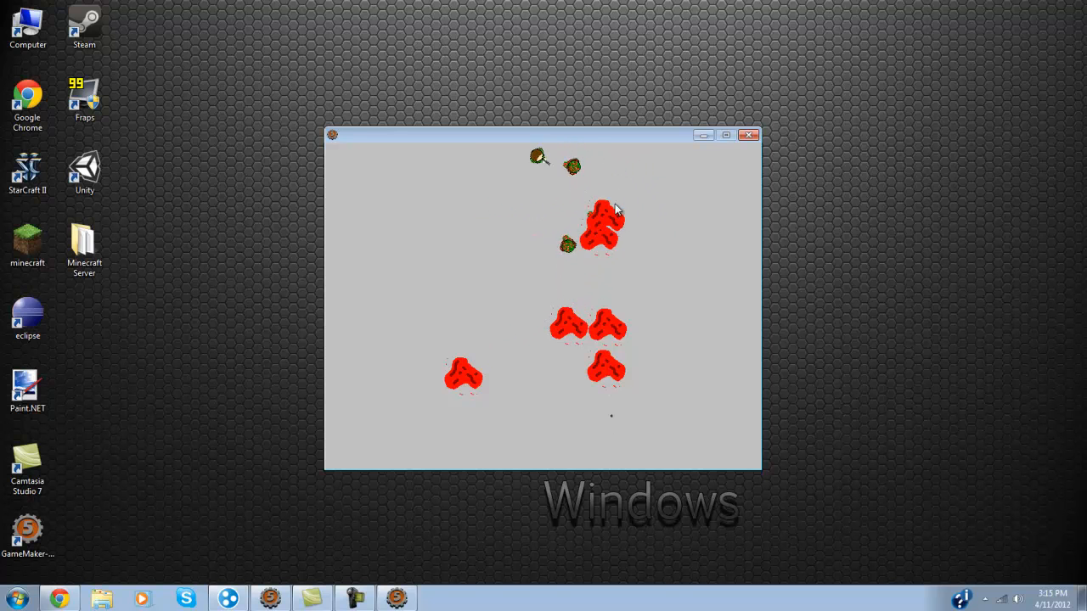
left_click(548, 166)
left_click(510, 242)
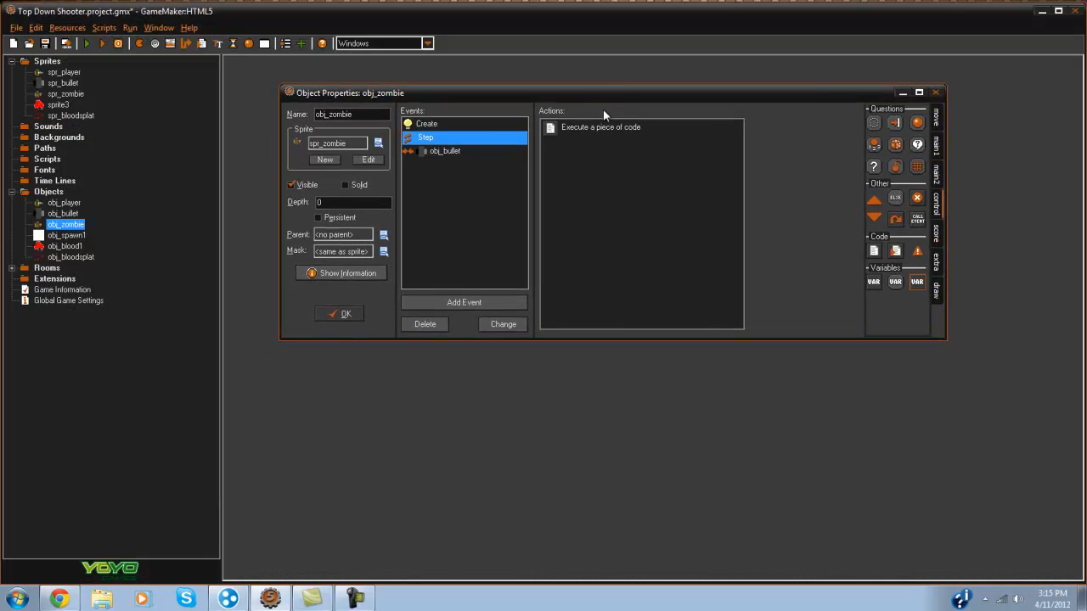
Reopen and review obj_zombie's Step and Create event code without changes.
double_click(598, 127)
mouse_move(474, 72)
left_mouse_down()
mouse_move(539, 106)
mouse_move(522, 81)
left_mouse_up()
left_click(201, 123)
double_click(560, 119)
left_click_drag(330, 102, 373, 67)
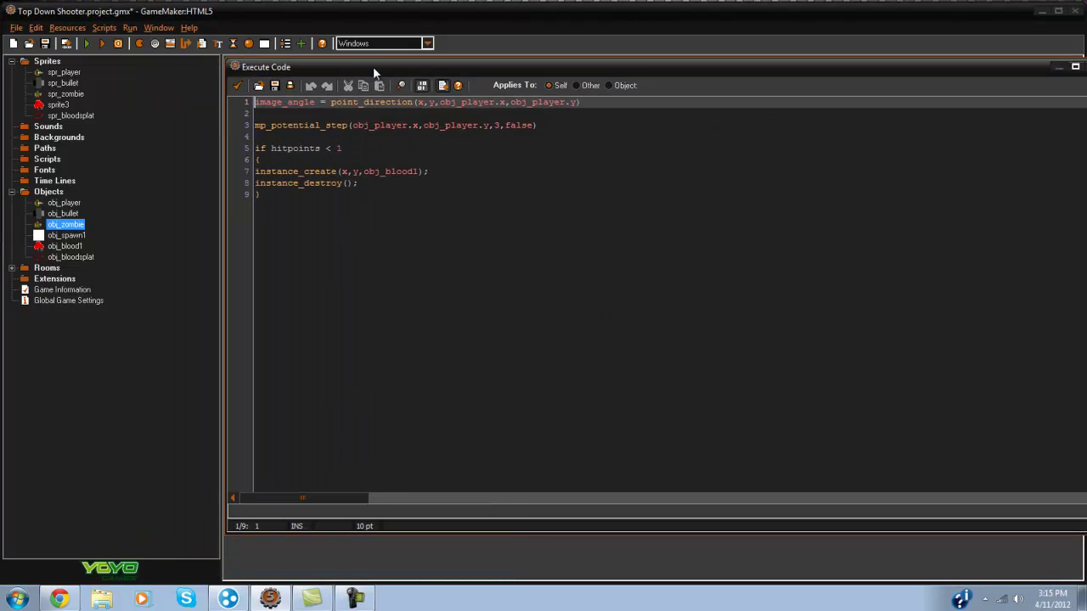
left_click(238, 86)
left_click(424, 119)
double_click(569, 116)
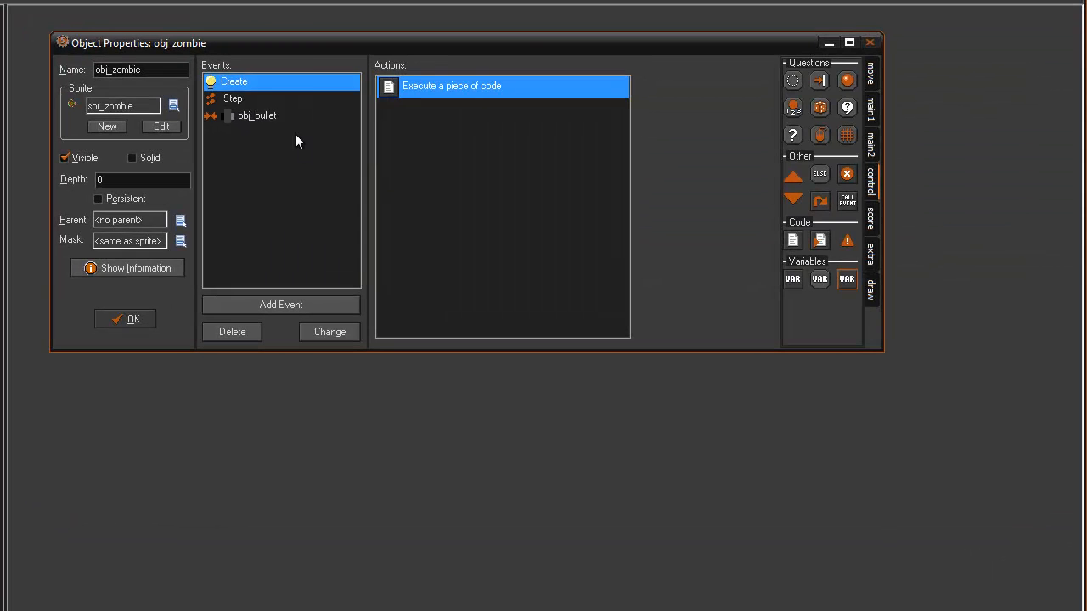
In the obj_bullet collision code, add instance_create(x,y,obj_bloodsplat); after hitpoints-=50; and accept.
left_click(257, 115)
double_click(471, 87)
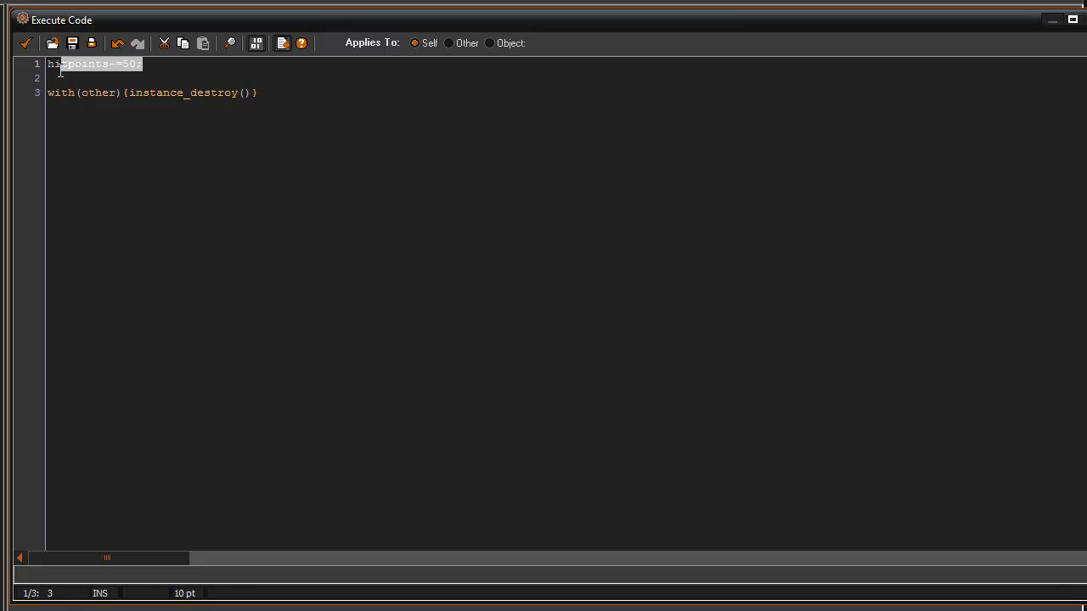
left_click(202, 64)
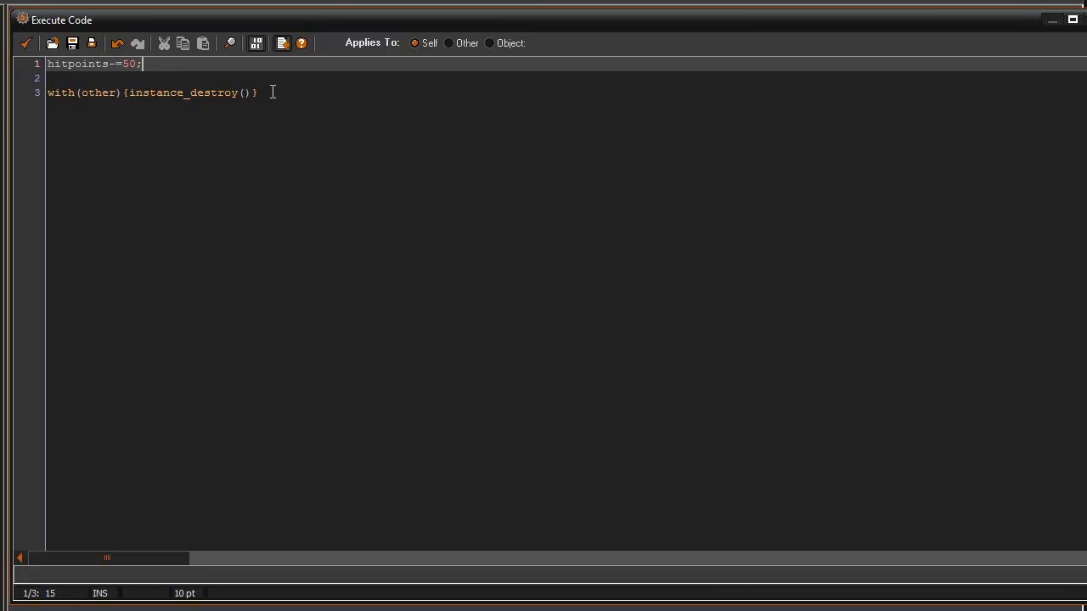
left_click(52, 64)
left_click(174, 65)
key("Return")
key("Return")
type("in")
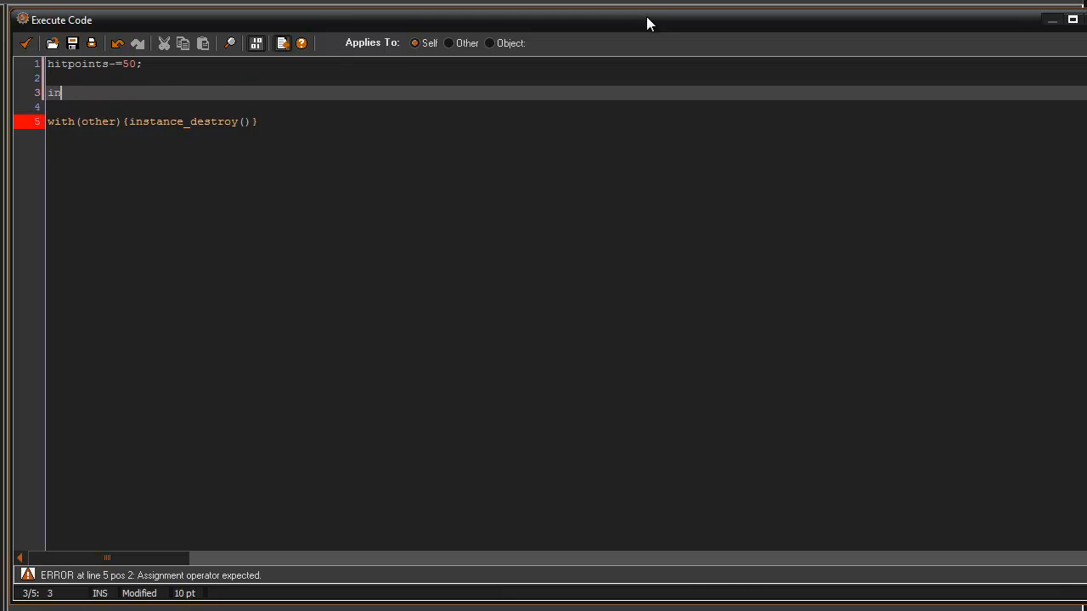
type("stance_create(x,y,obj_")
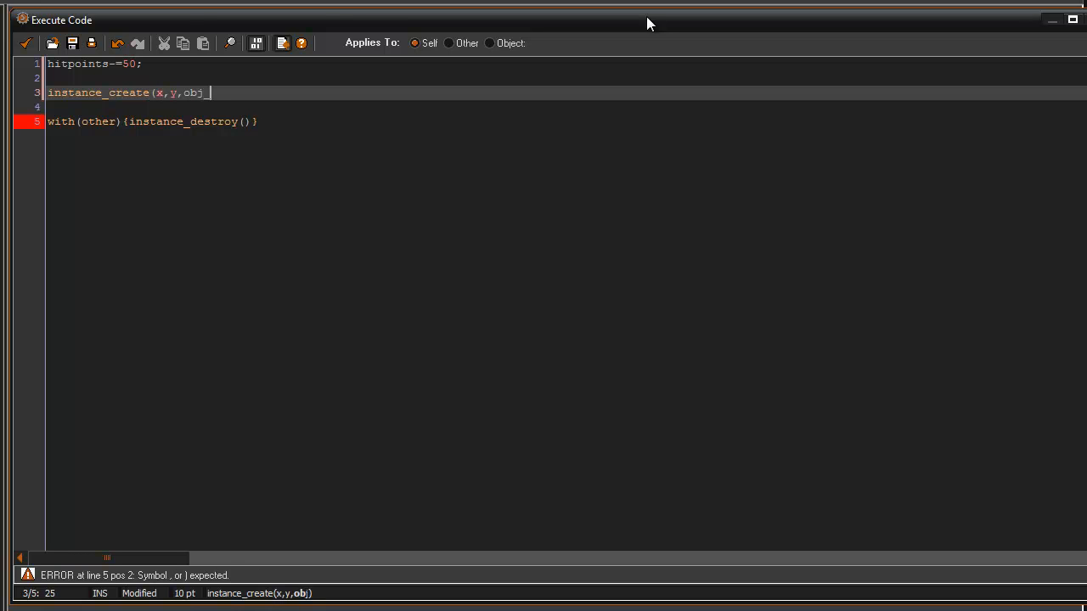
type("bloodsplat);")
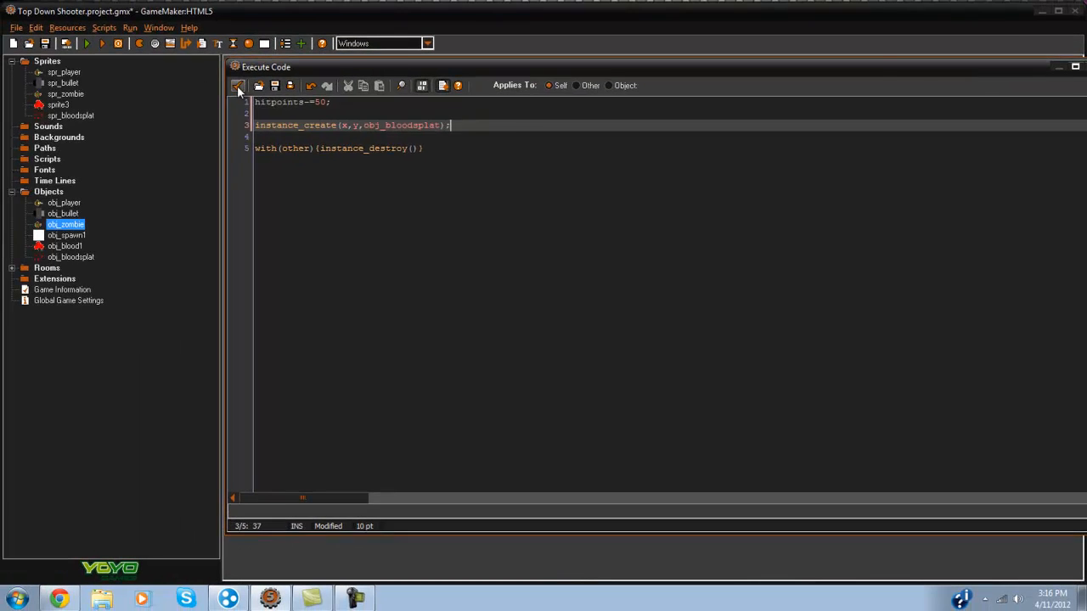
left_click(236, 85)
left_click_drag(582, 88, 562, 134)
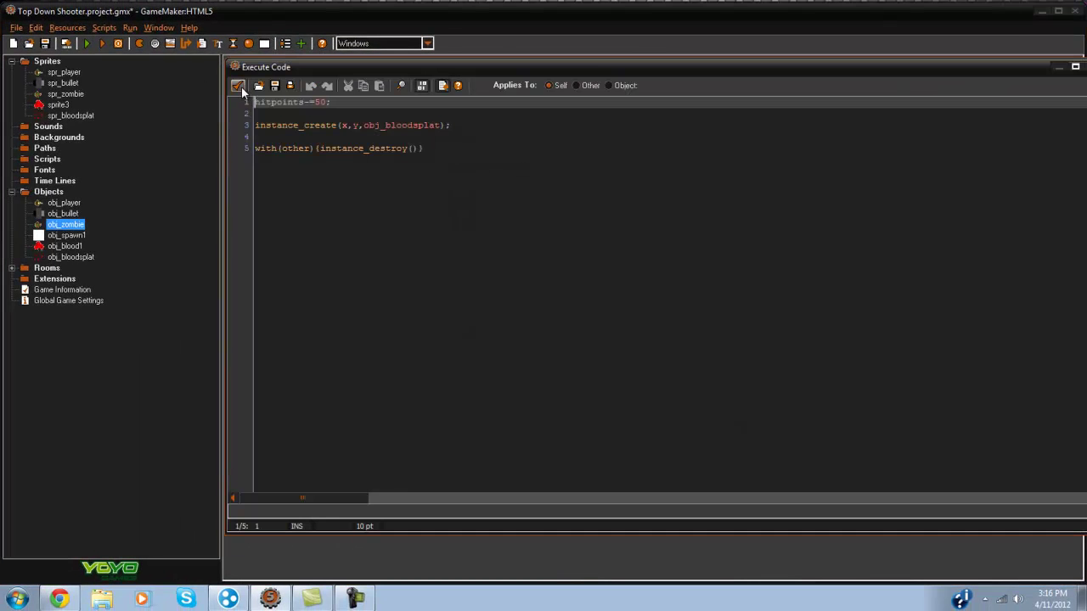
Run the game, moving and shooting zombies to see hit specks and death splats.
left_click(241, 86)
left_click(85, 43)
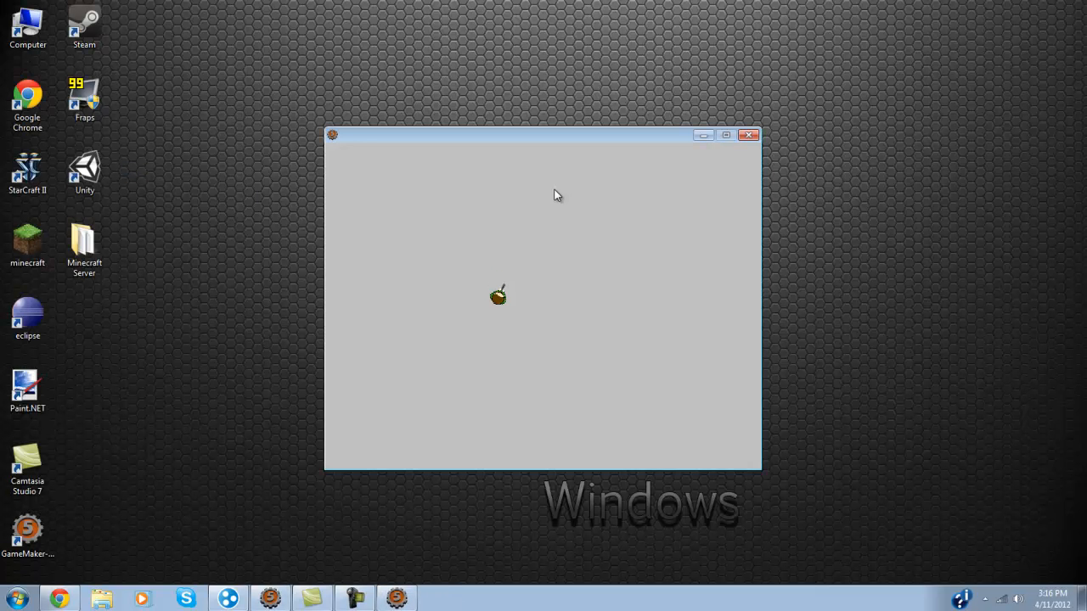
key("Down")
key("Right")
key("Up")
key("Down")
key("Left")
left_click(681, 243)
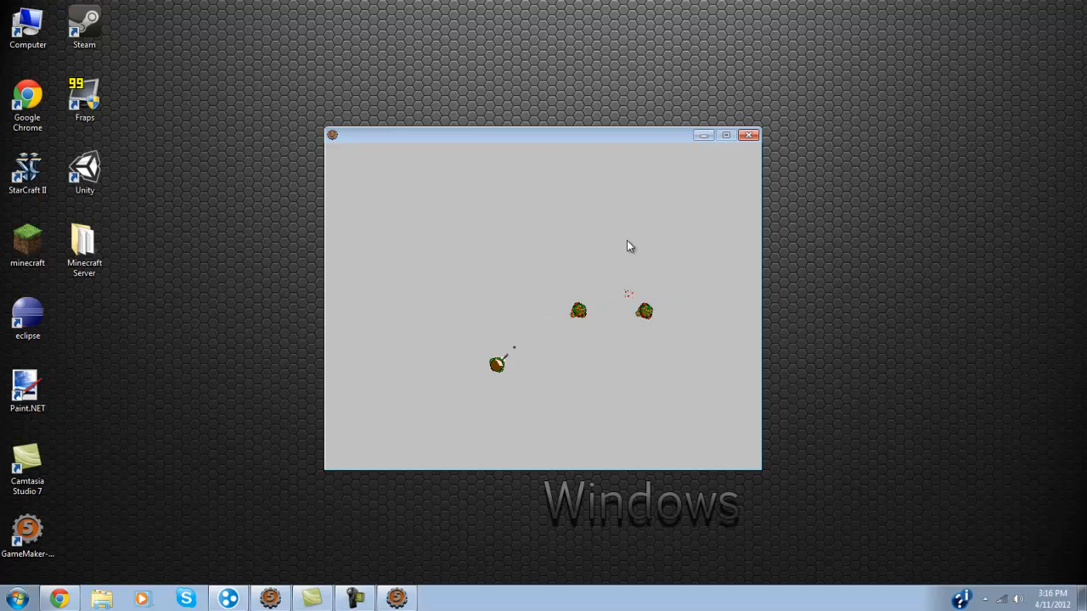
key("Up")
left_click(650, 308)
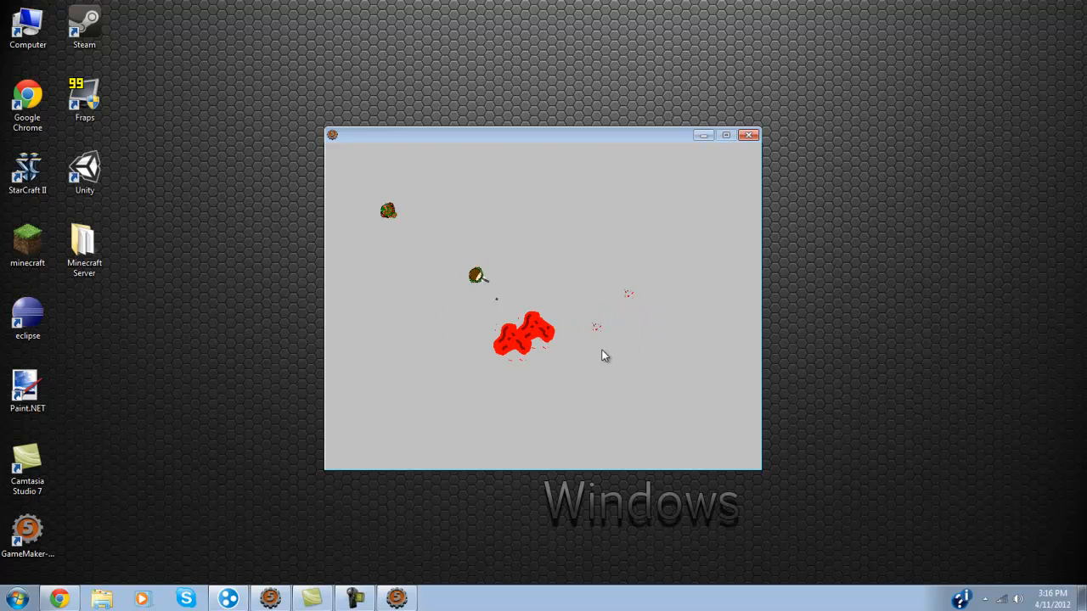
left_click(435, 227)
key("Right")
key("Up")
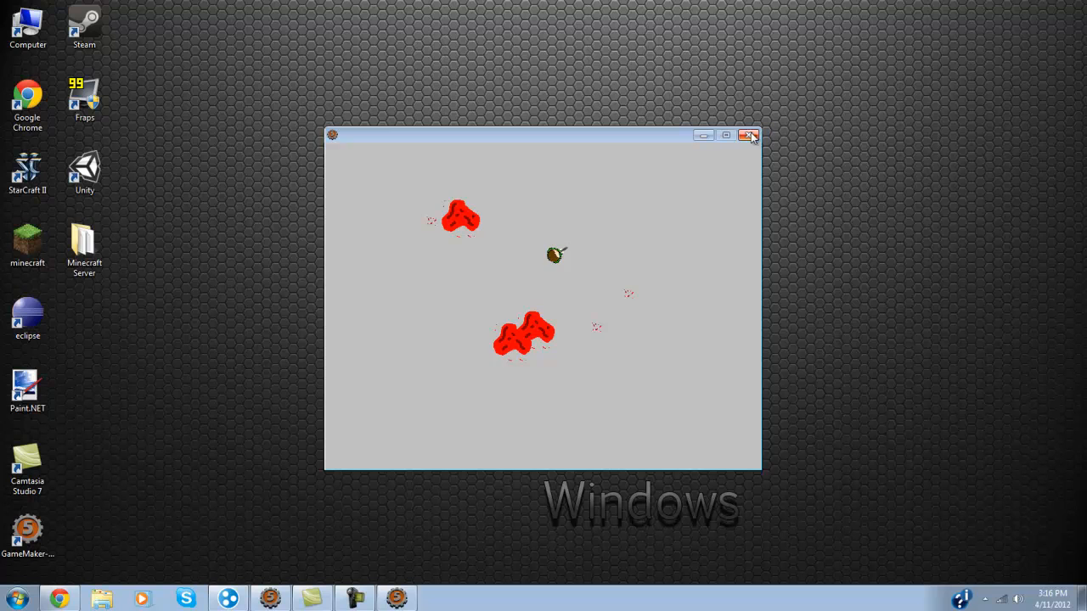
Close the game and give obj_blood1 a Create event whose code sets alarm[0] to 6.
left_click(752, 135)
left_click_drag(502, 130, 540, 95)
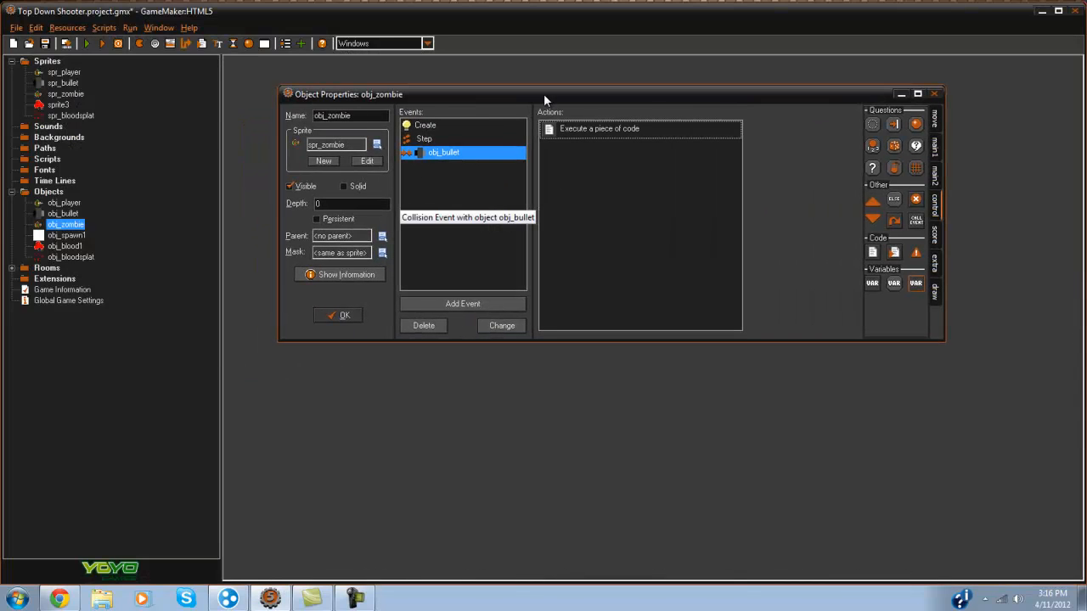
double_click(65, 246)
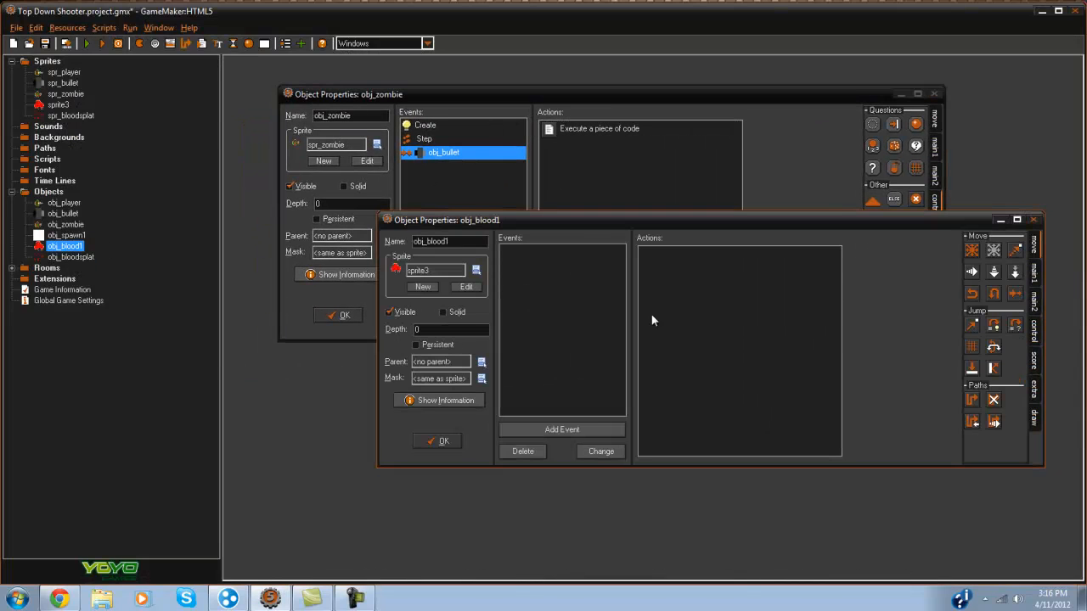
left_click(562, 429)
left_click(494, 229)
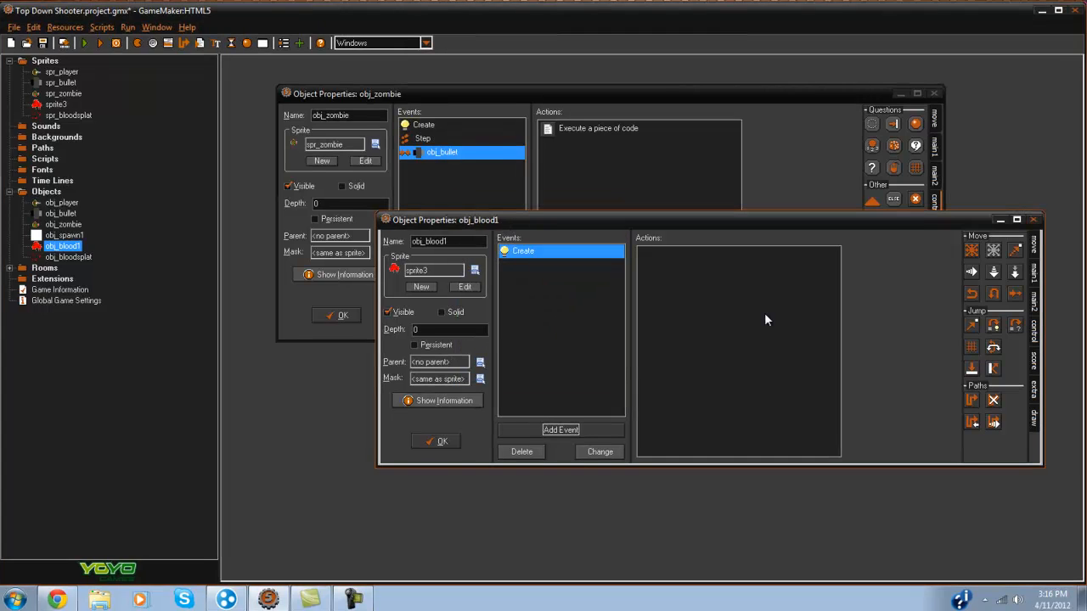
left_click_drag(946, 409, 688, 403)
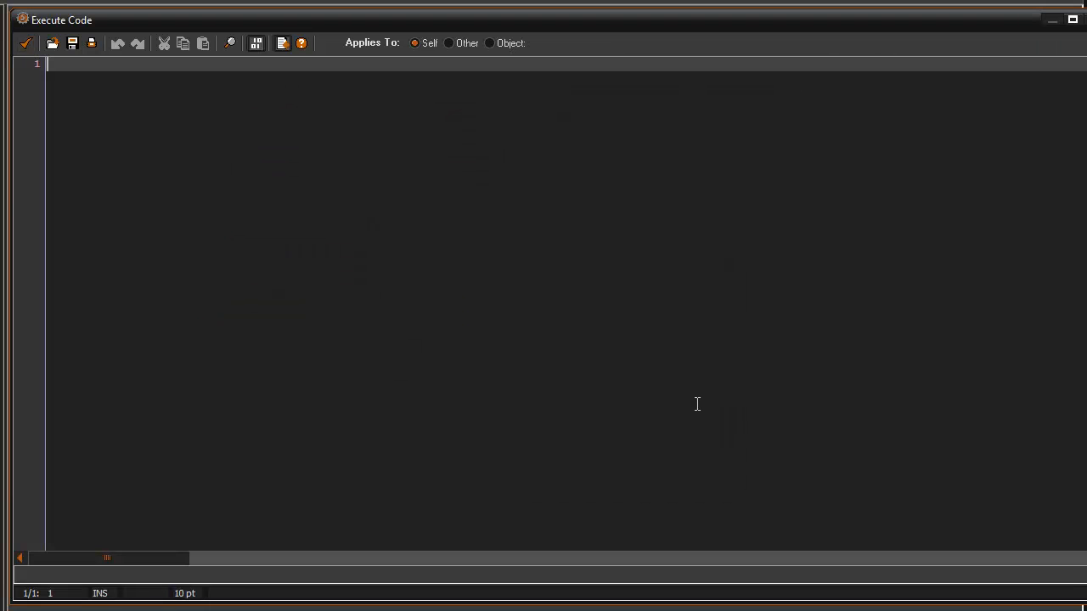
type("timer=")
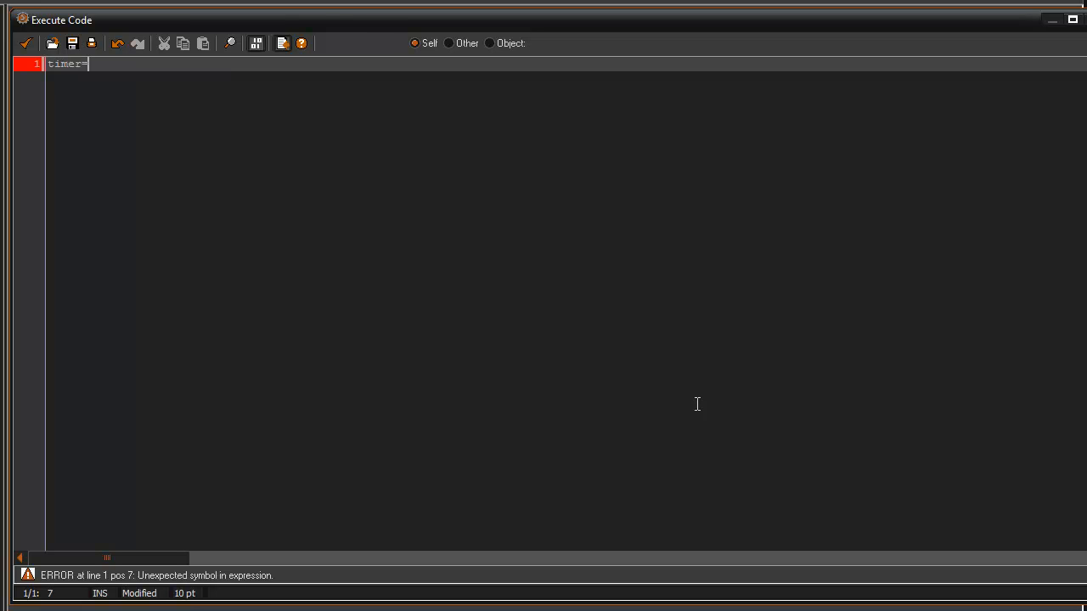
key("BackSpace")
key("BackSpace")
key("BackSpace")
key("BackSpace")
type("alarm[0]=60")
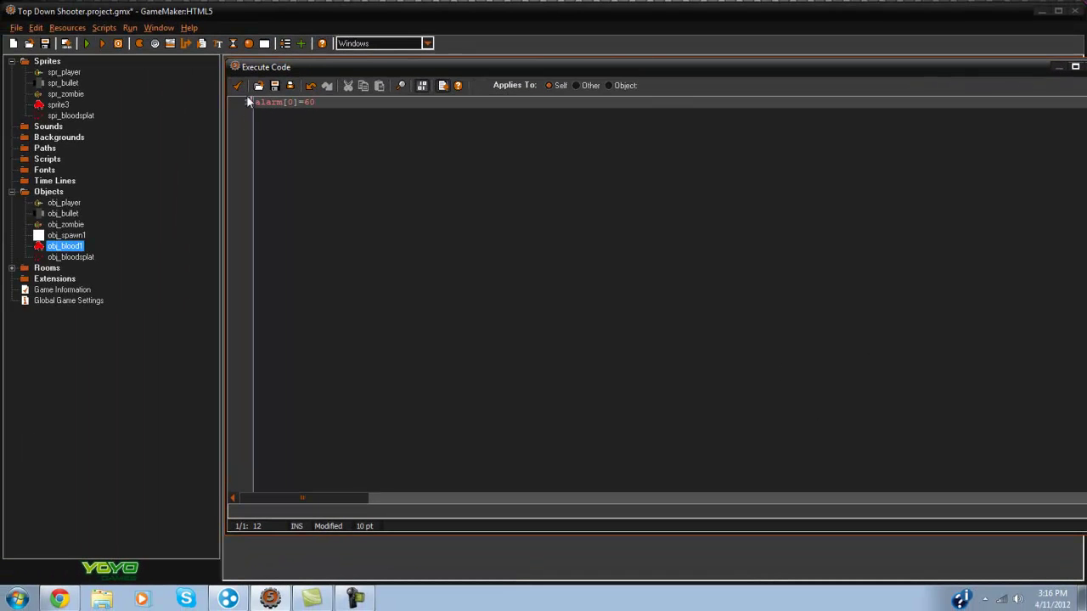
left_click(238, 86)
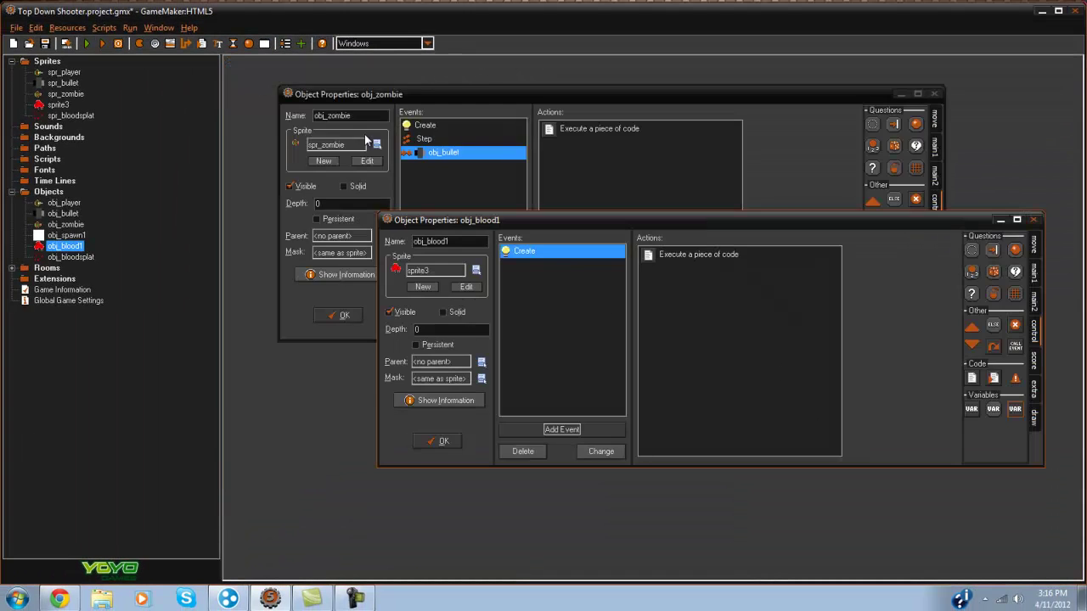
Add an Alarm 0 event to obj_blood1 whose code is instance_destroy();.
left_click(581, 428)
left_click(501, 280)
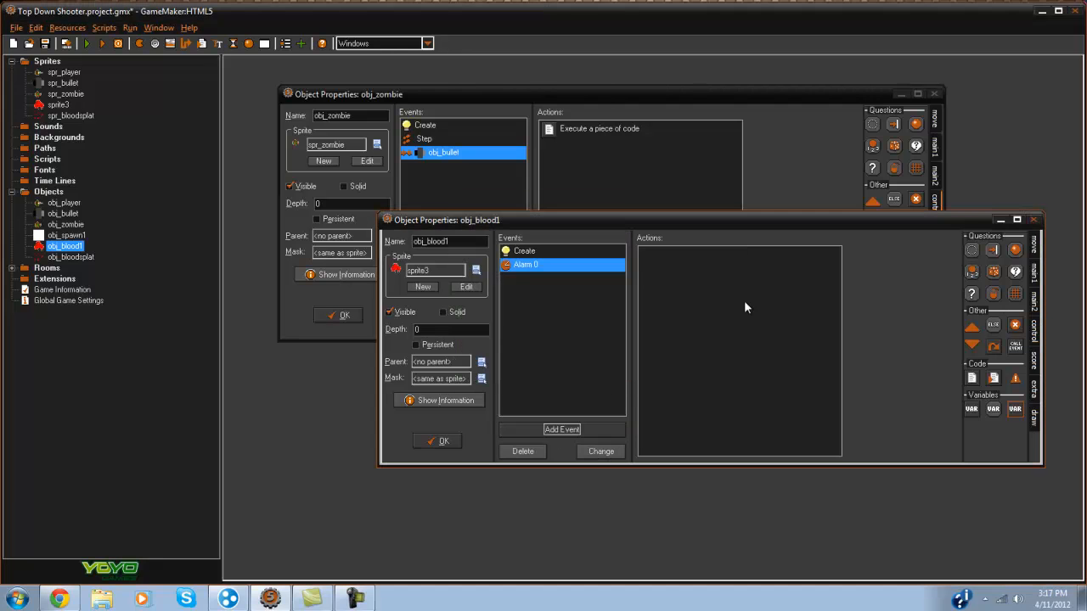
left_click_drag(970, 380, 802, 367)
type("instance_dest")
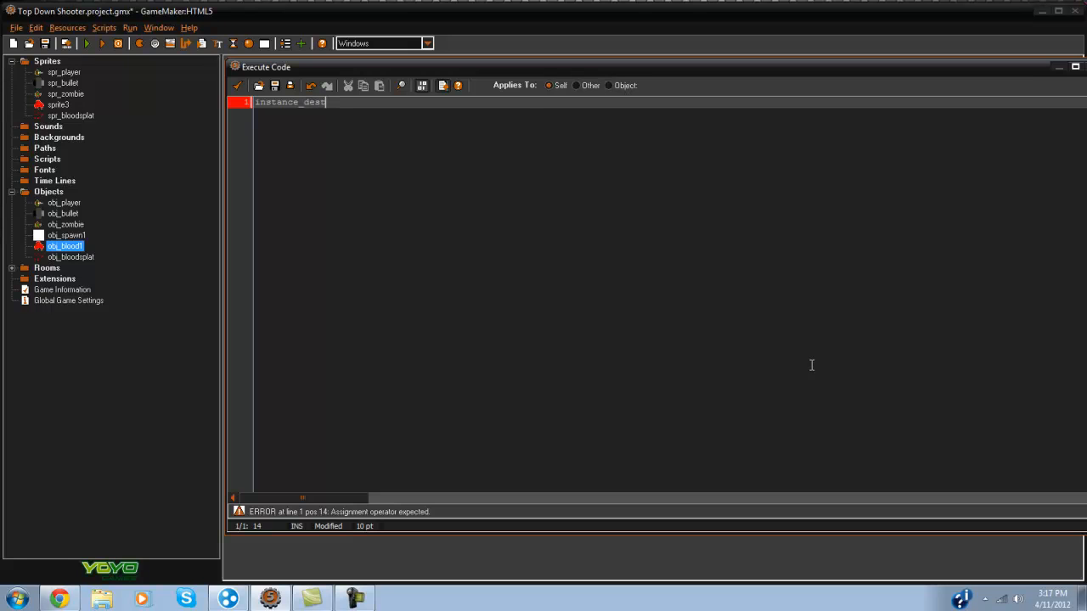
type("roy();")
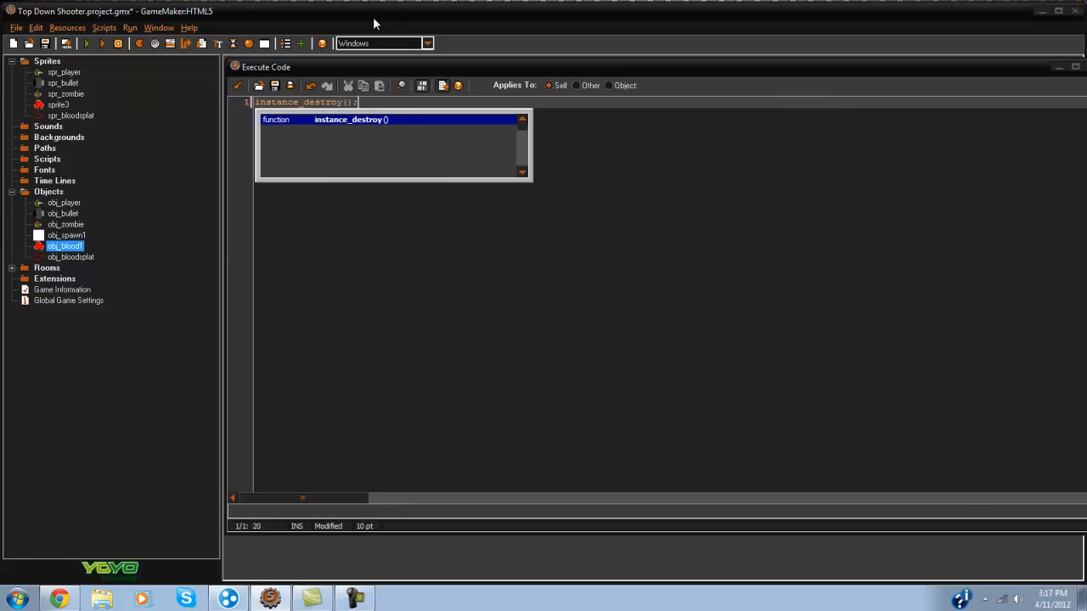
key("Escape")
left_click(238, 85)
left_click_drag(588, 228, 535, 208)
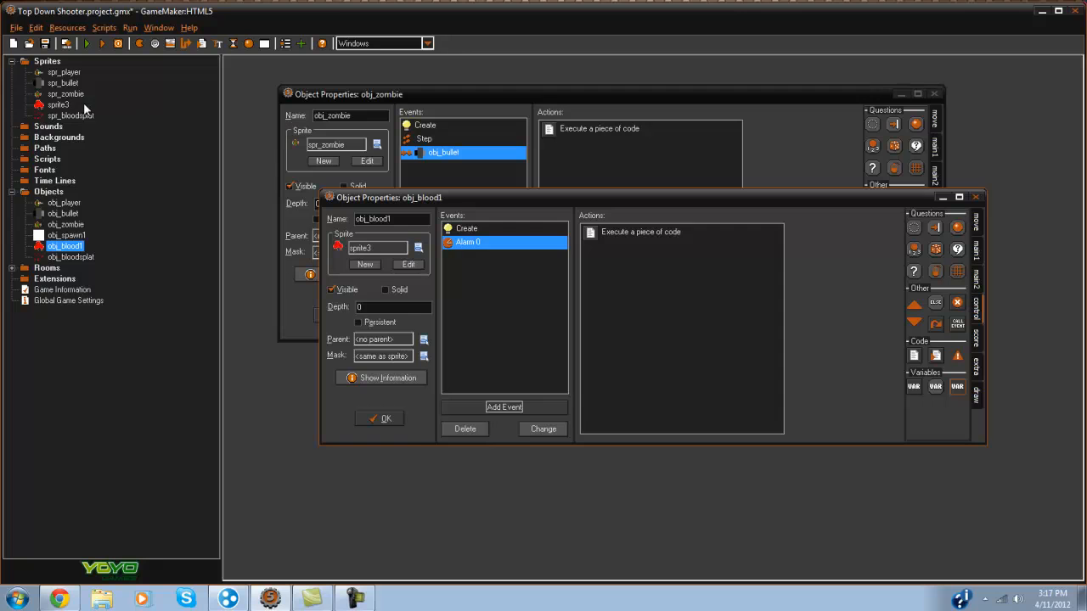
double_click(57, 104)
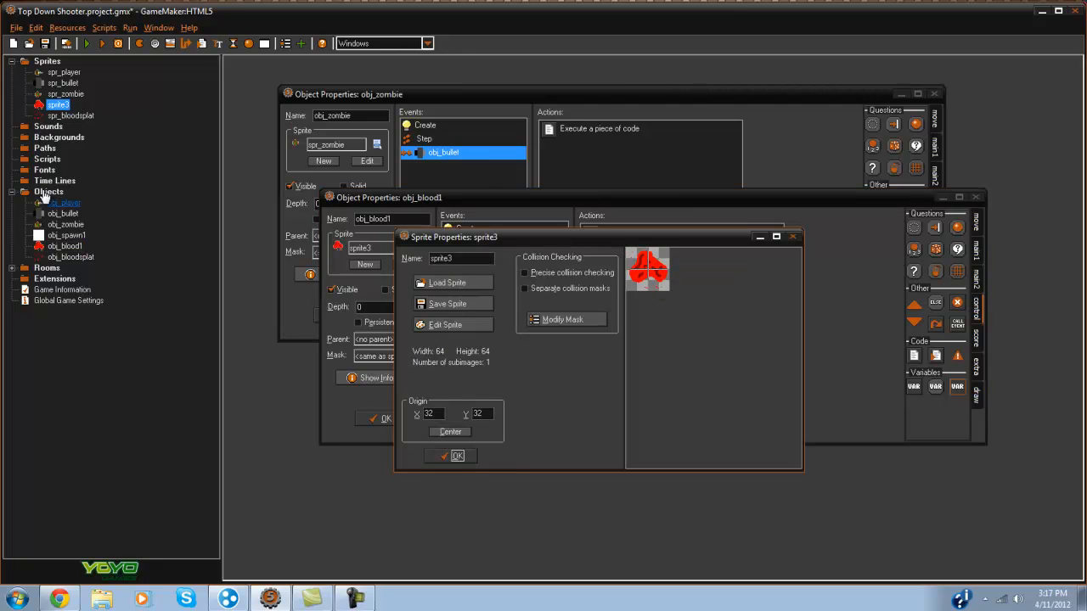
Duplicate sprite3 into a new sprite named spr_bloodfade.
left_click(457, 456)
right_click(53, 106)
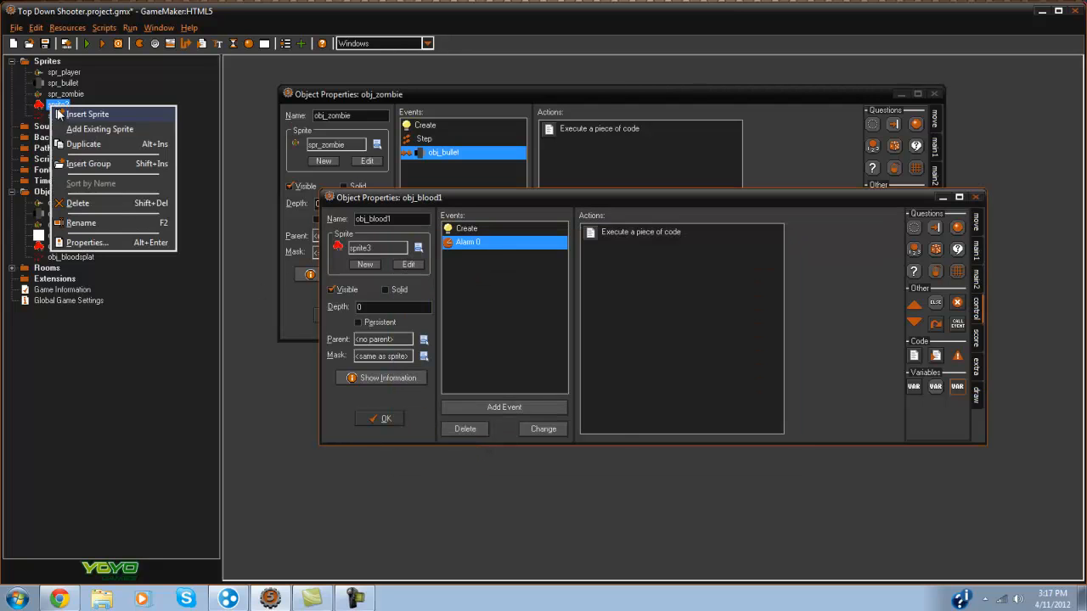
key("Escape")
key("Escape")
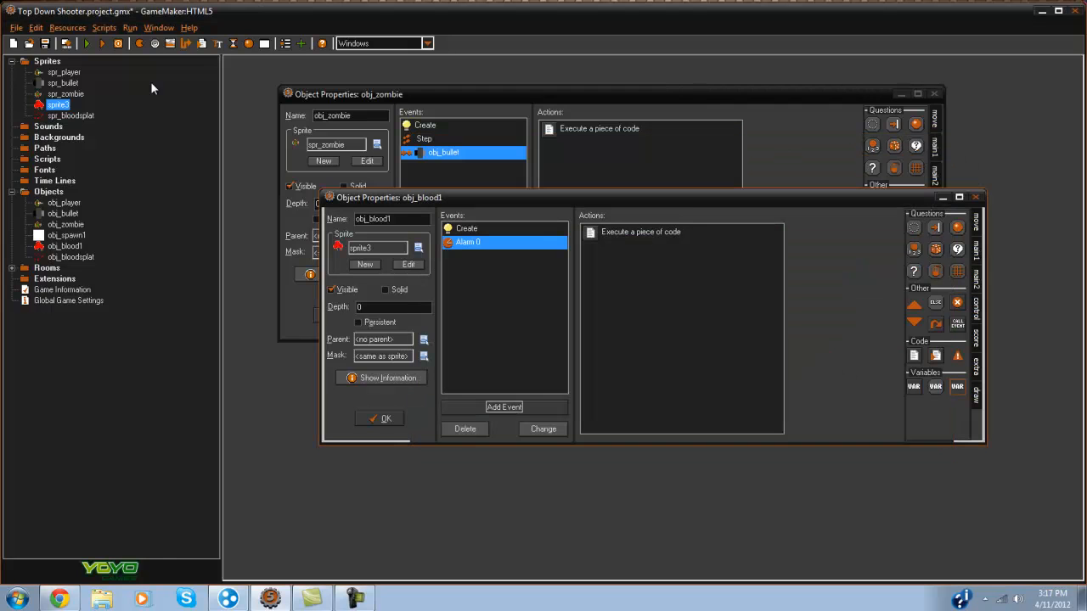
right_click(60, 108)
left_click(89, 152)
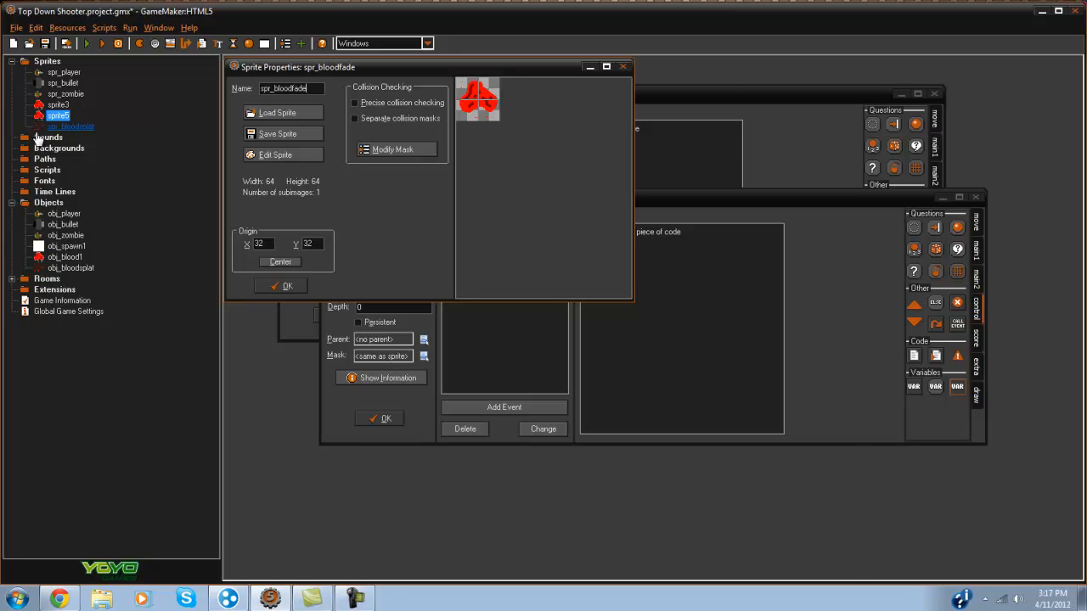
Apply the Disappear animation with 50 frames to spr_bloodfade, preview it and accept.
left_click(275, 154)
left_click(539, 142)
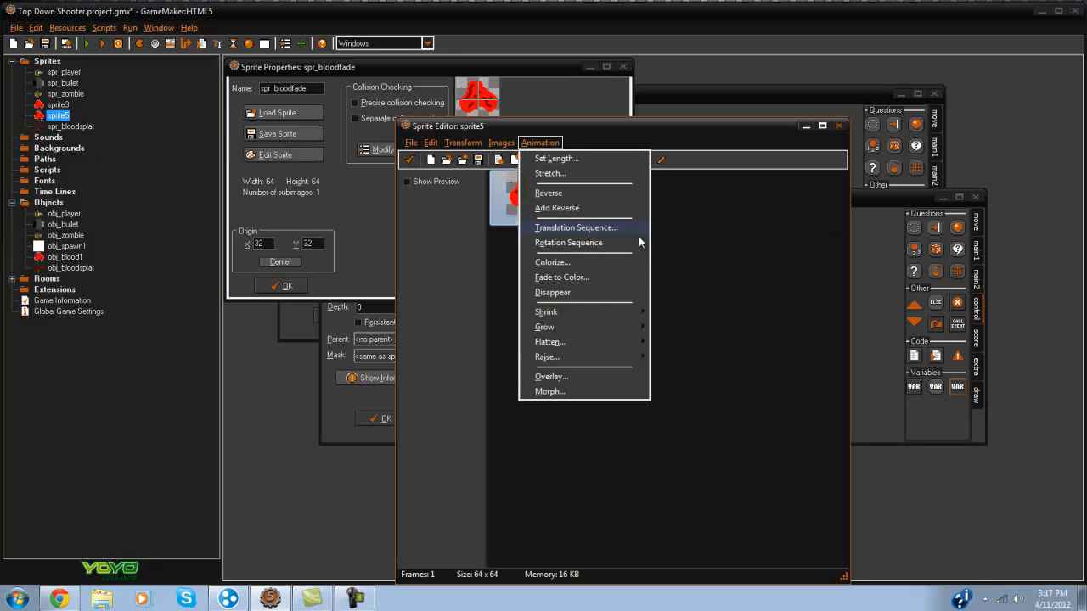
left_click(553, 292)
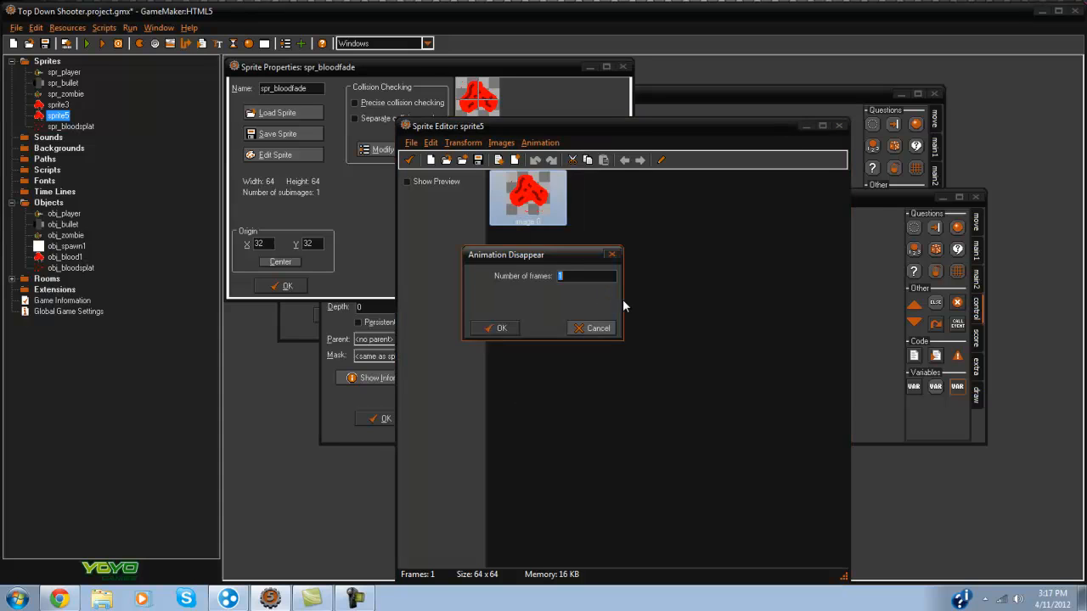
type("50")
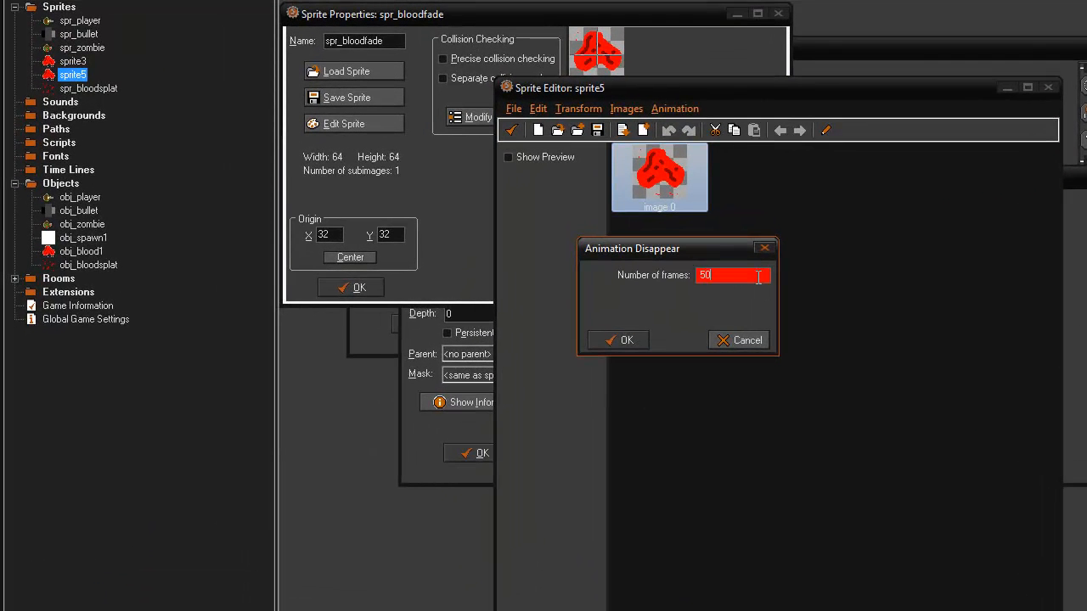
key("Return")
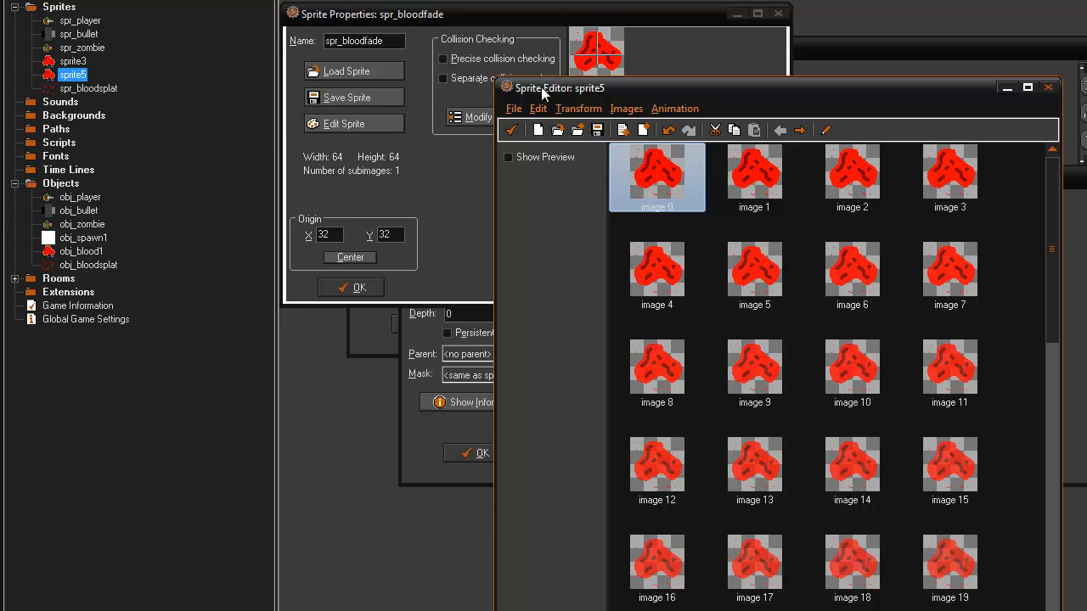
left_click(510, 158)
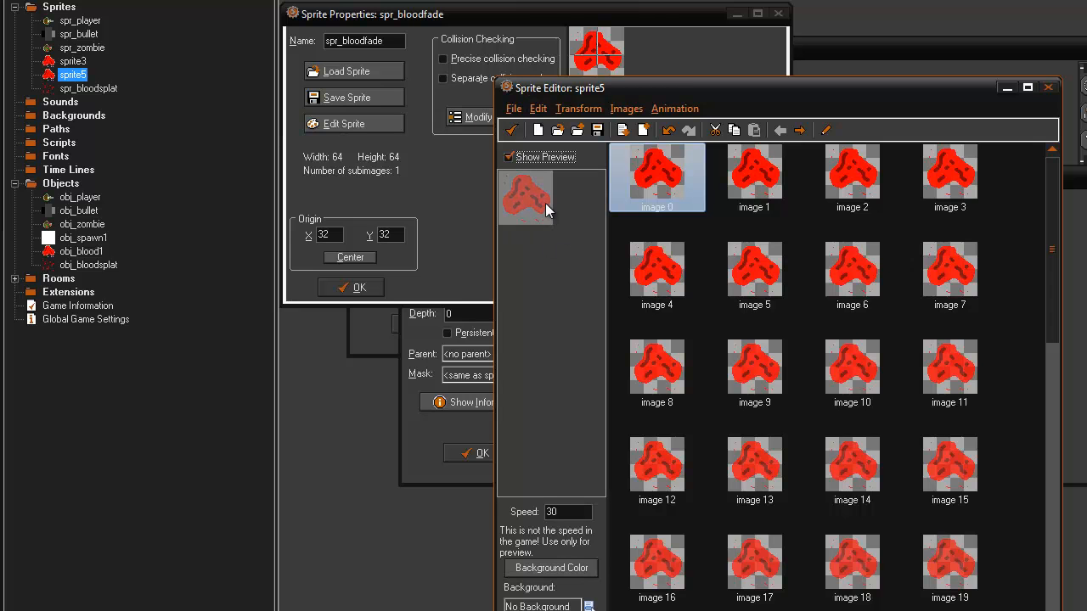
left_click(511, 130)
left_click(359, 287)
double_click(85, 76)
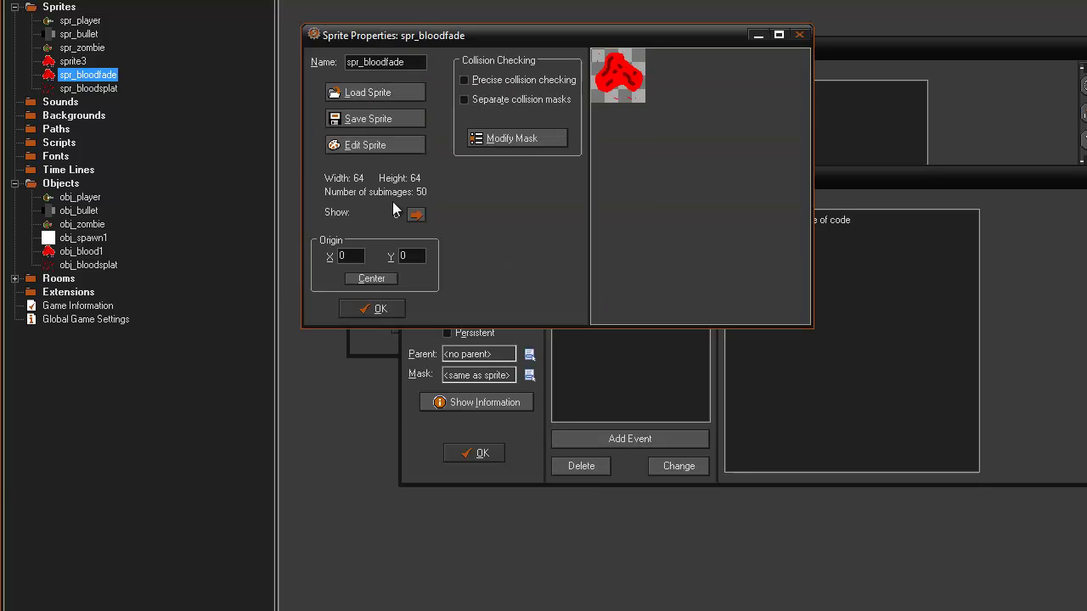
Replace obj_blood1's Alarm 0 code with sprite_index = spr_bloodfade;.
left_click(380, 309)
left_click_drag(526, 178, 560, 87)
double_click(744, 130)
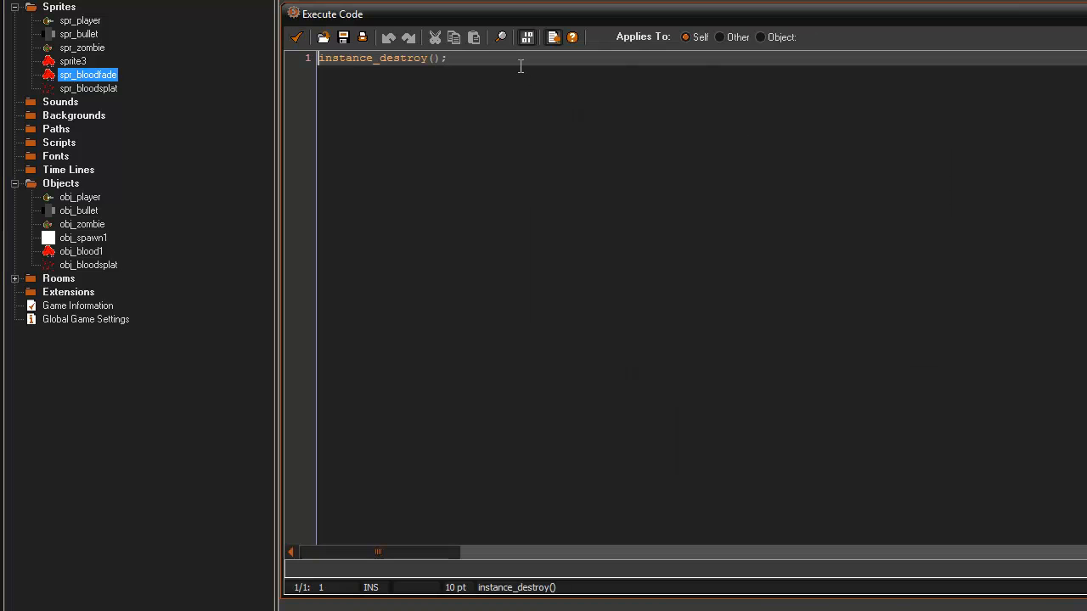
key("ctrl+a")
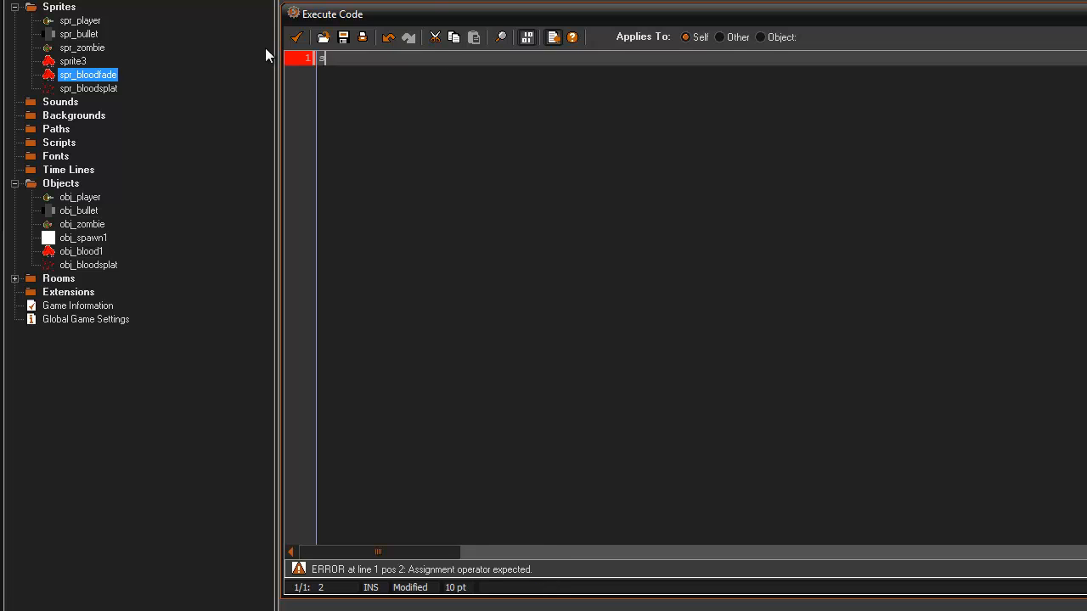
type("sprite_index=")
key("BackSpace")
type("= spr_bloodf")
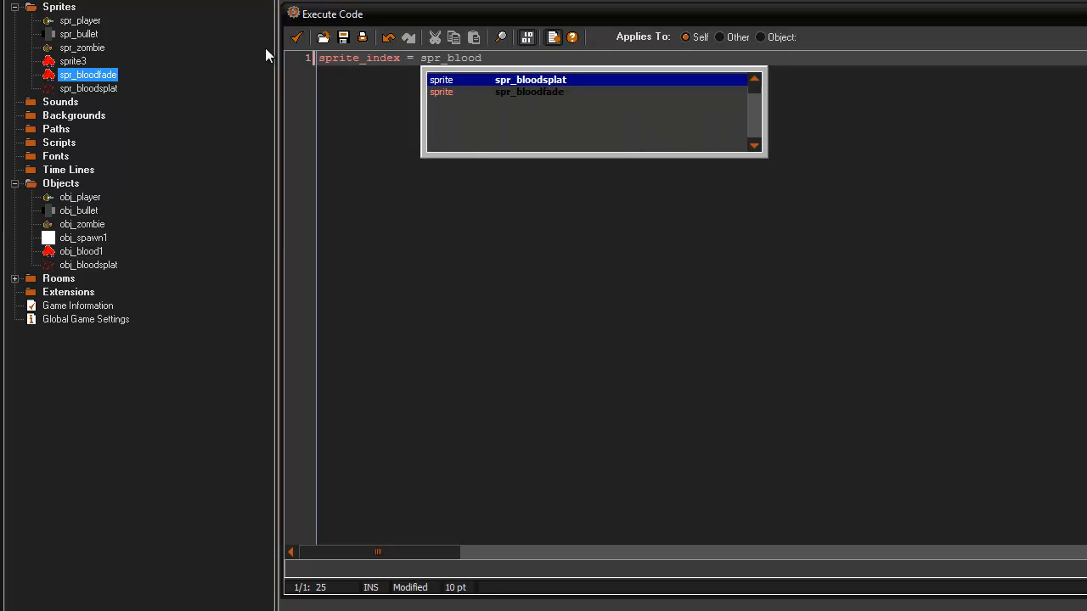
type("ade;")
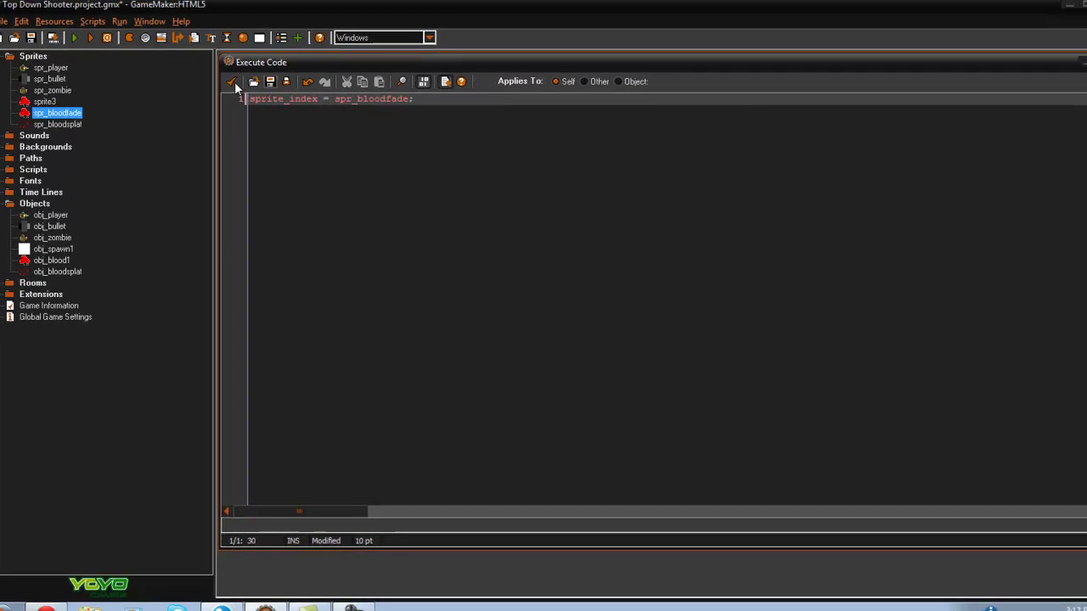
Add an Animation End event to obj_blood1 with instance_destroy(); and run the game with F5.
left_click(234, 82)
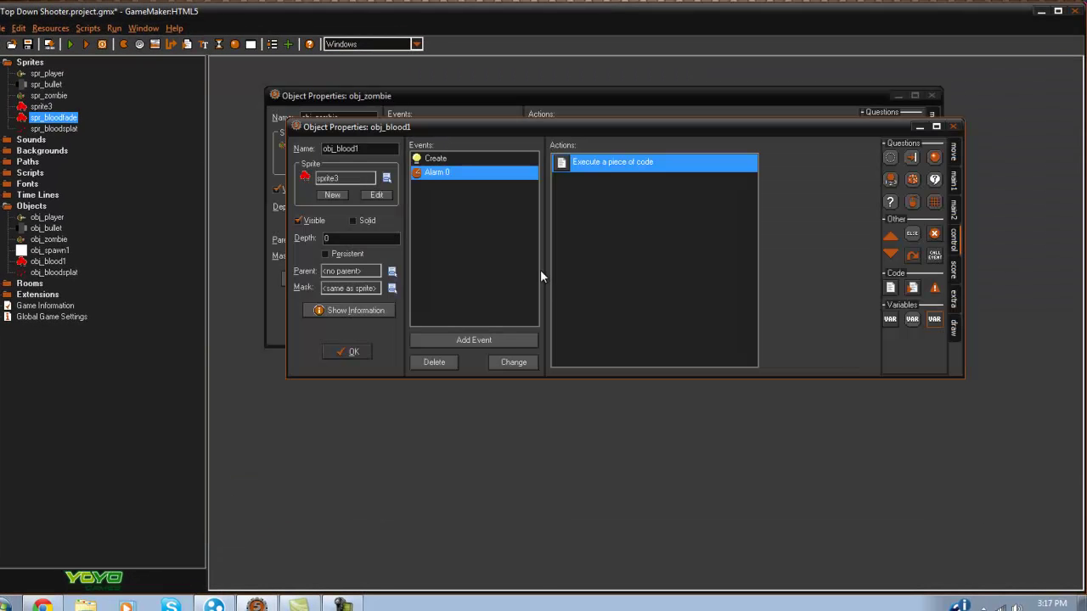
left_click(500, 338)
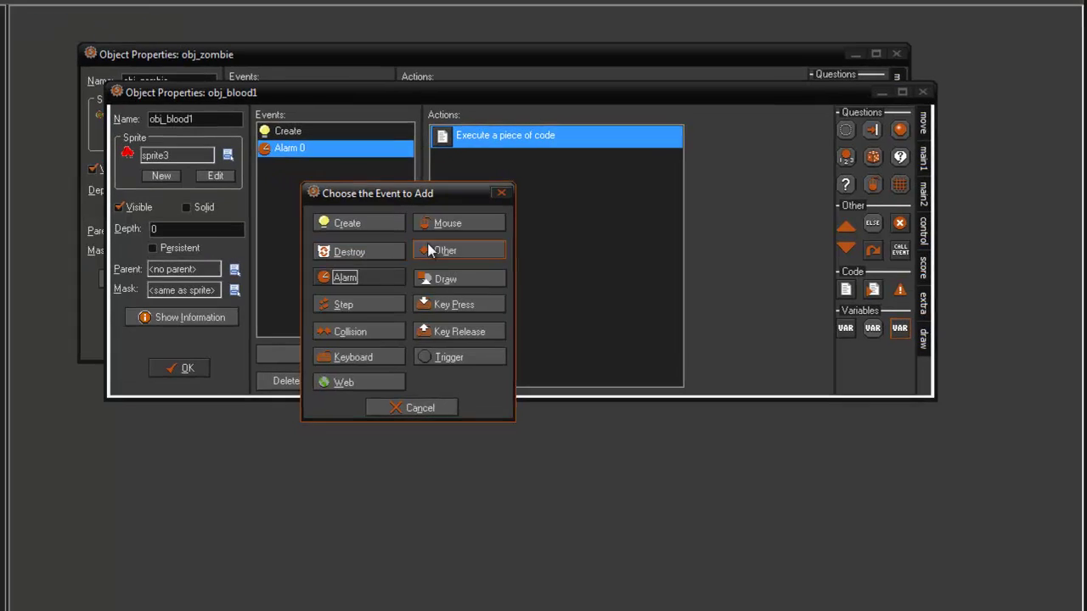
left_click(432, 249)
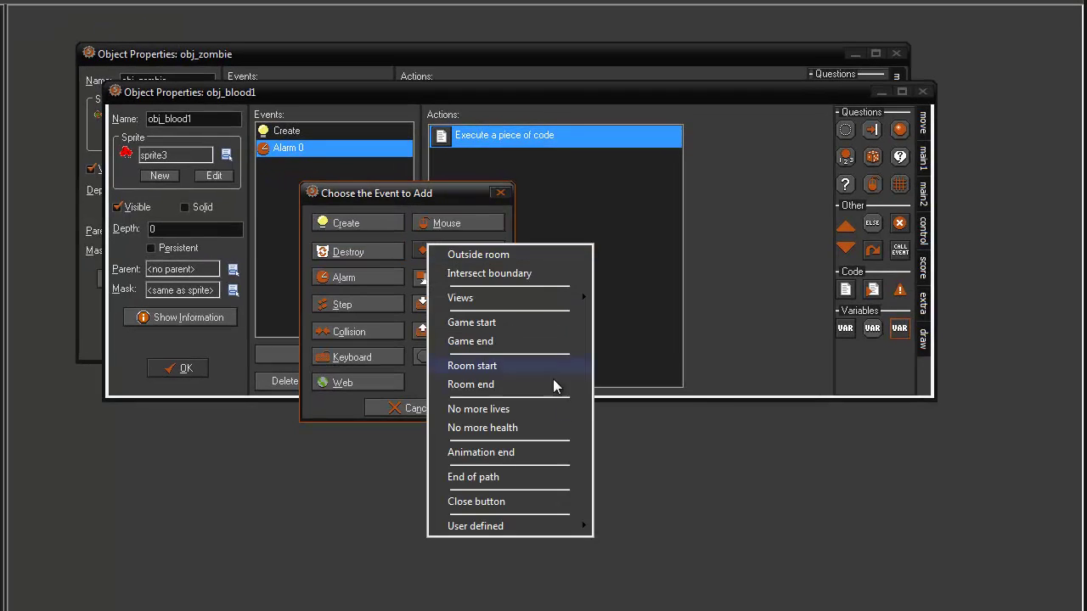
left_click(537, 468)
left_click(851, 289)
type("instance_destr")
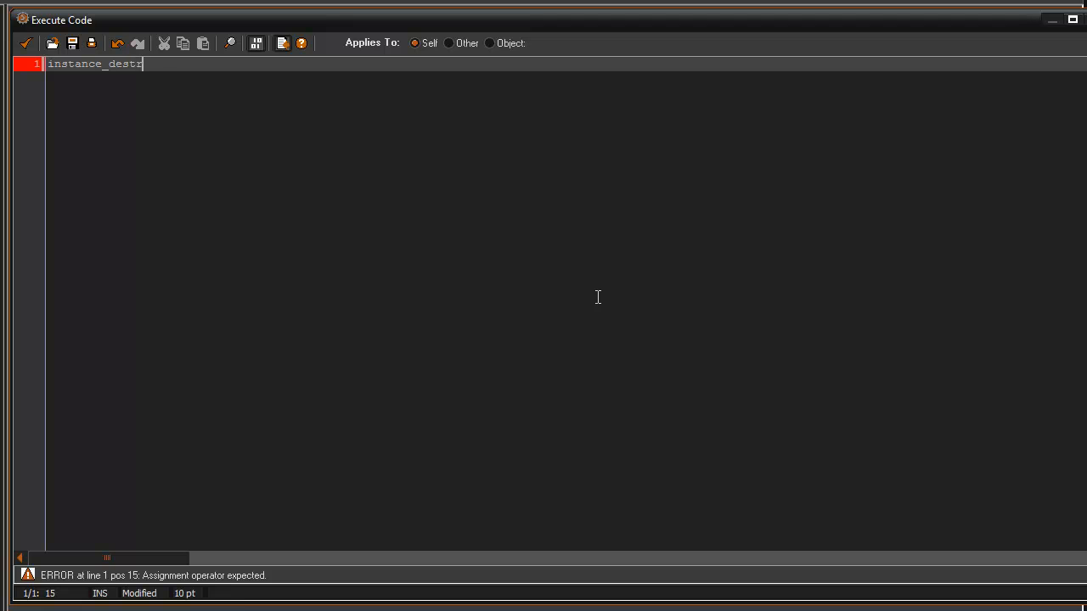
type("oy();")
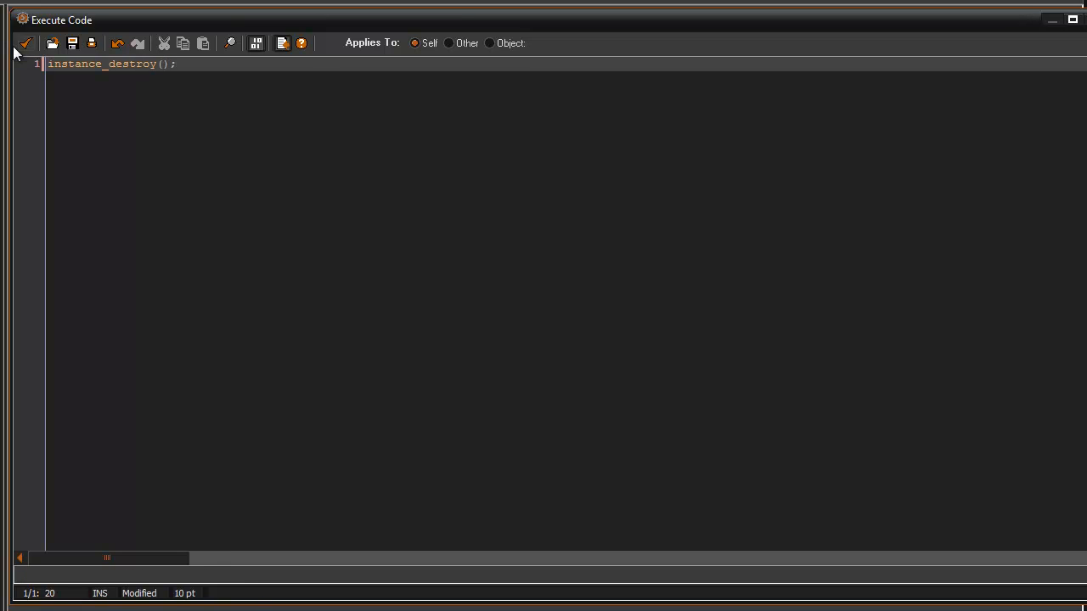
left_click(24, 44)
key("F5")
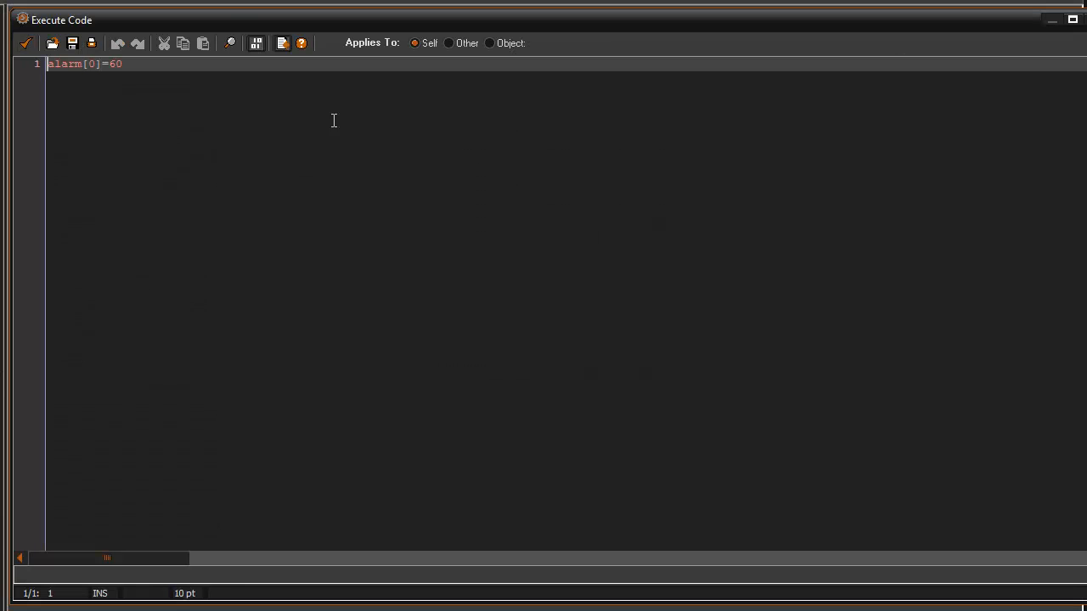
Accept the longer Alarm 0 delay and review the Alarm 0 code without changing it.
key("BackSpace")
key("BackSpace")
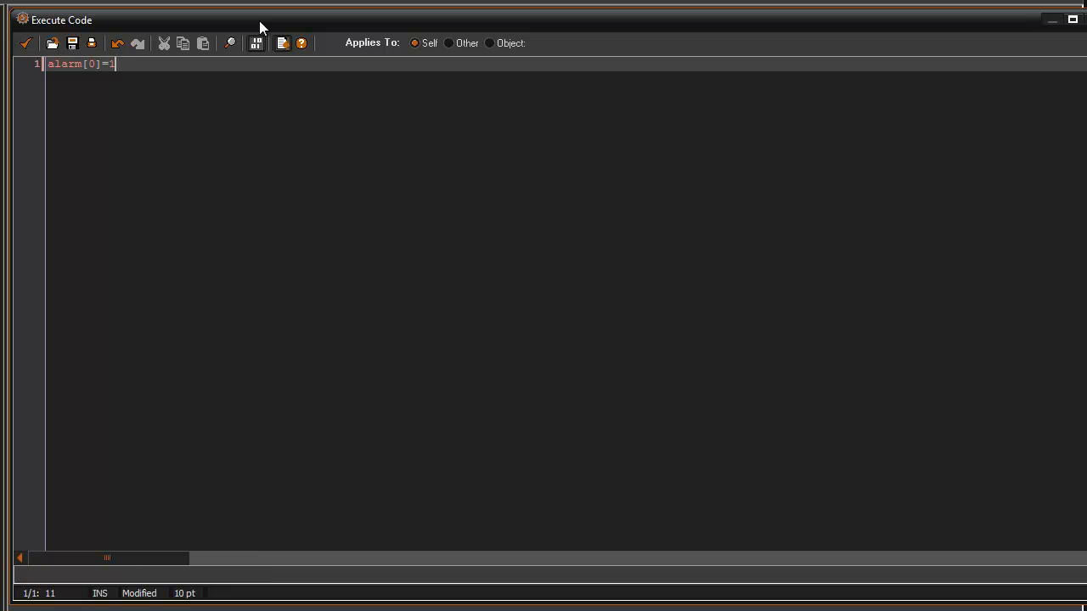
type("120")
left_click(24, 44)
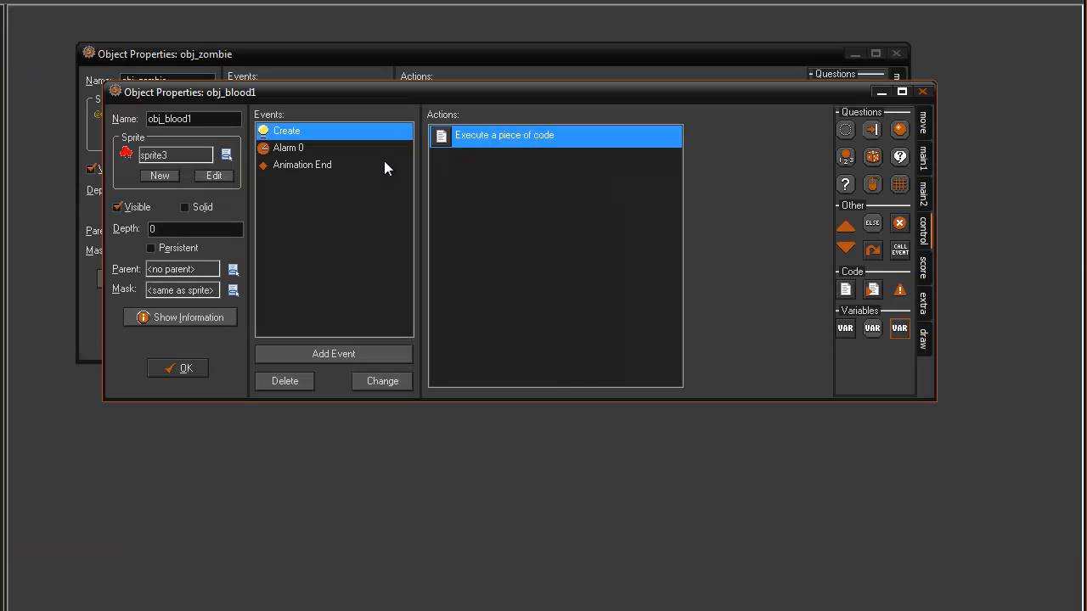
left_click(315, 147)
double_click(526, 135)
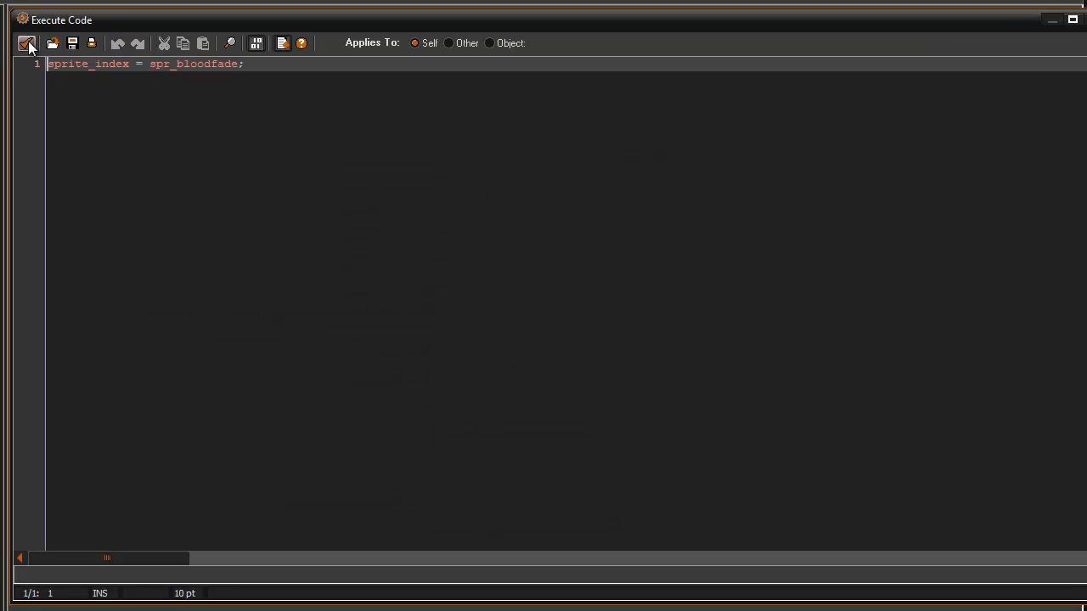
left_click(28, 45)
Fix the Animation End code so the instance is destroyed when sprite_index is spr_bloodfade, adding the missing brace.
left_click(315, 167)
double_click(526, 136)
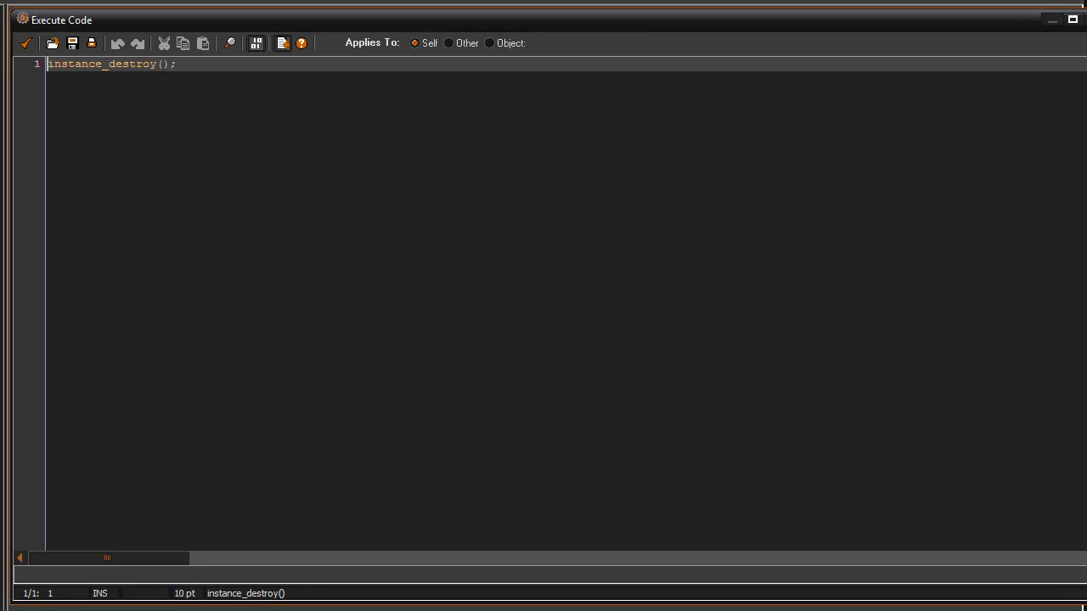
type("f sprite_")
type("index = ")
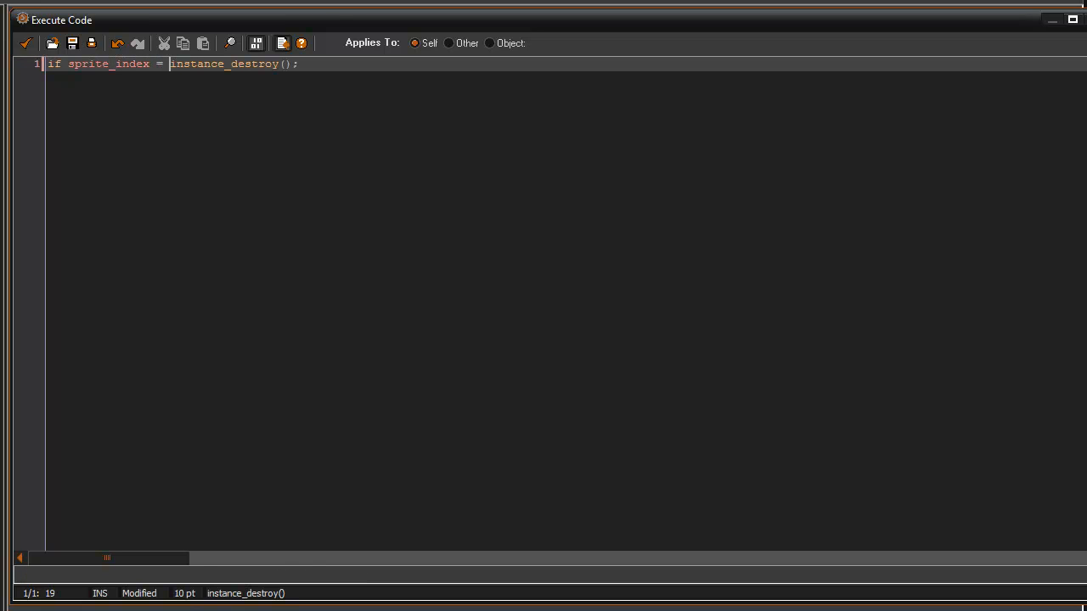
type("spi_")
key("BackSpace")
key("BackSpace")
key("BackSpace")
type("bloodfade")
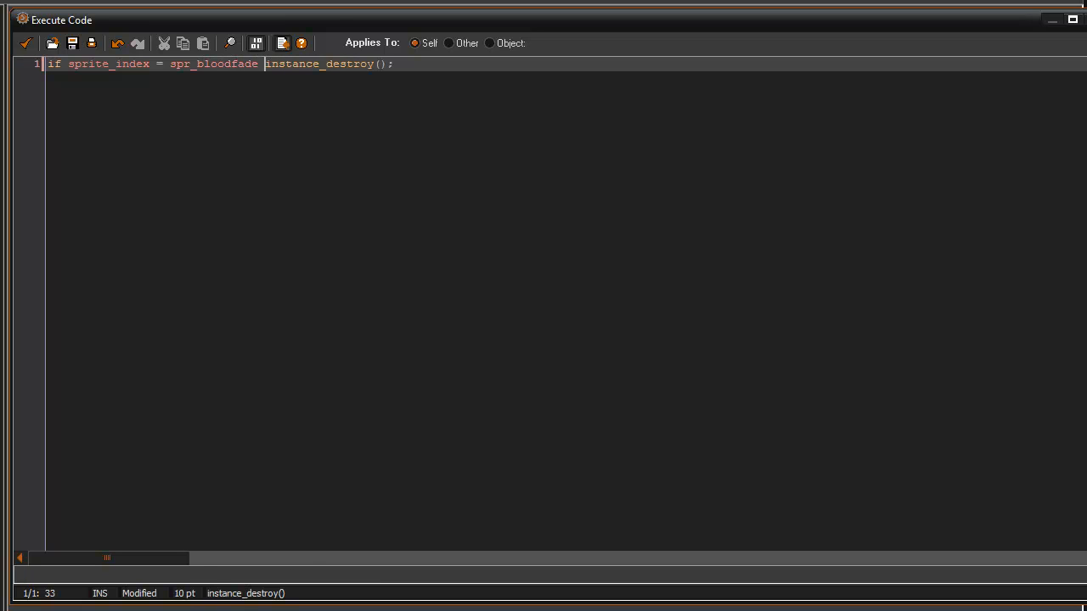
type(" {")
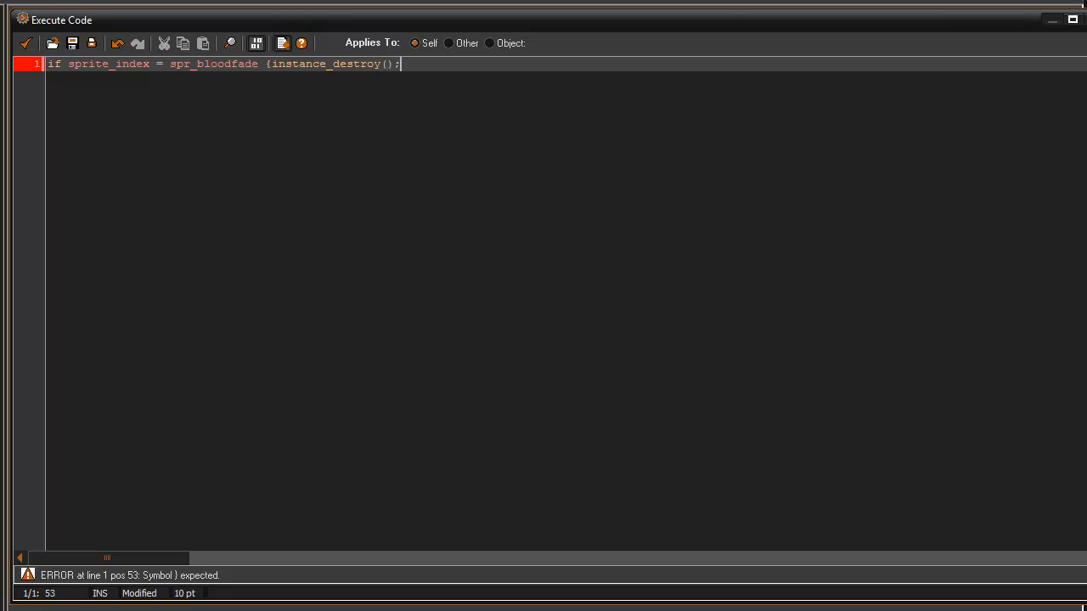
type("}")
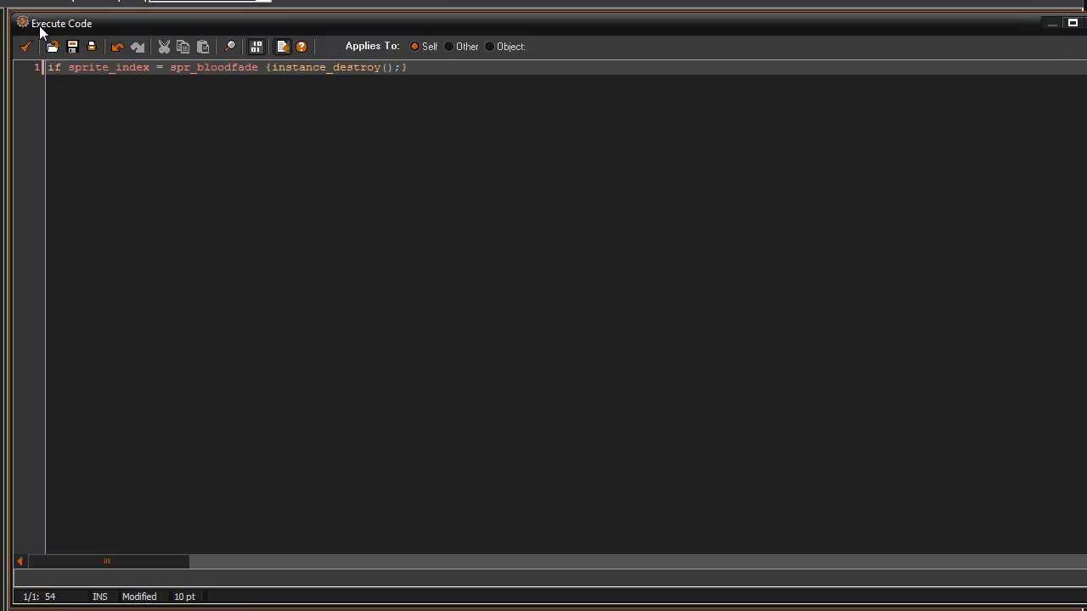
left_click(24, 43)
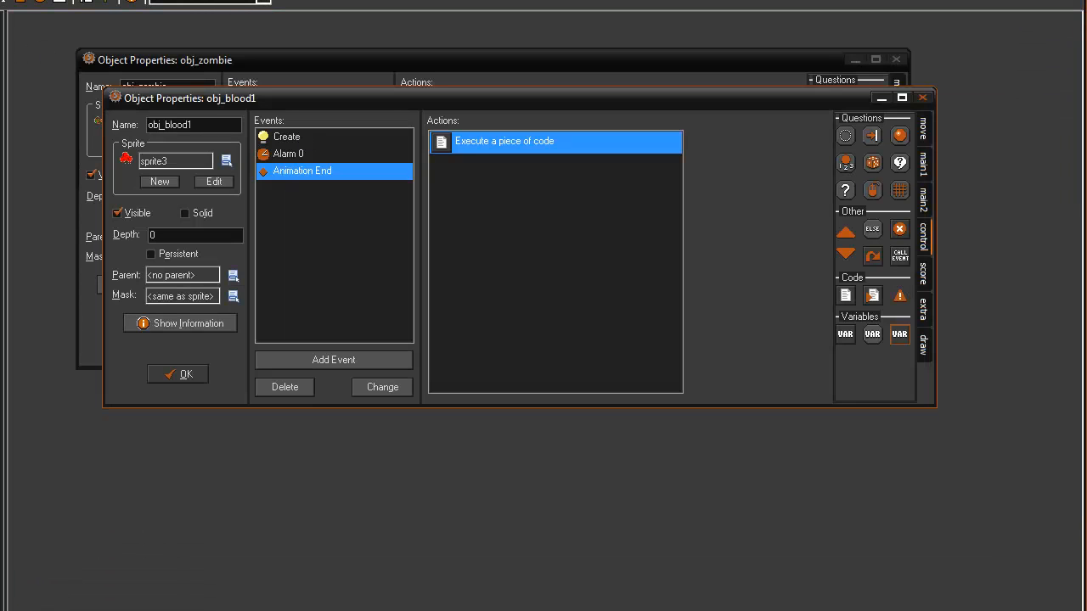
key("F5")
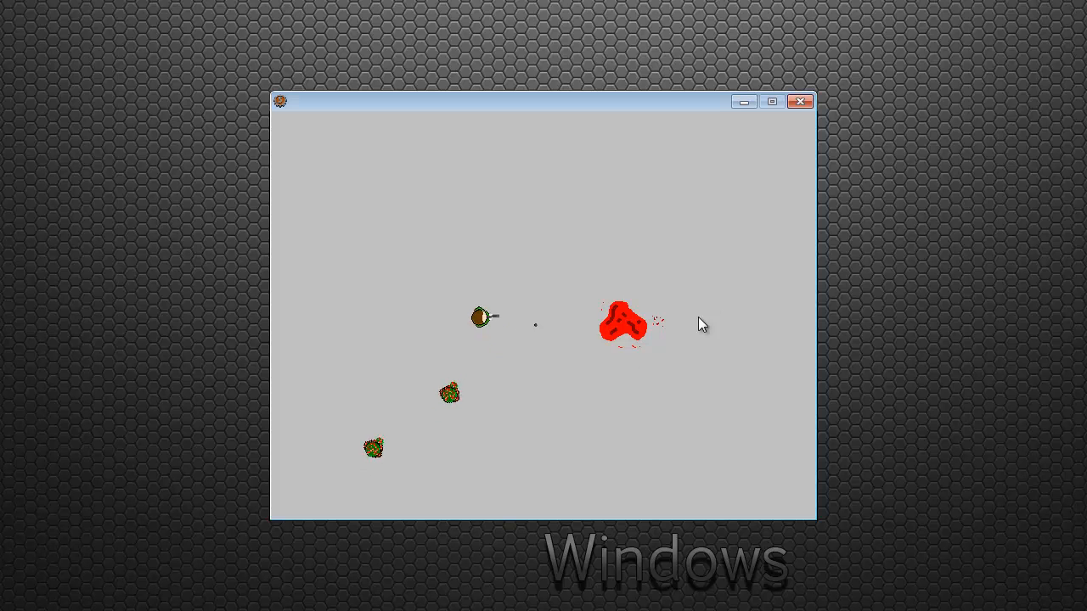
key("w")
key("w")
key("d")
key("s")
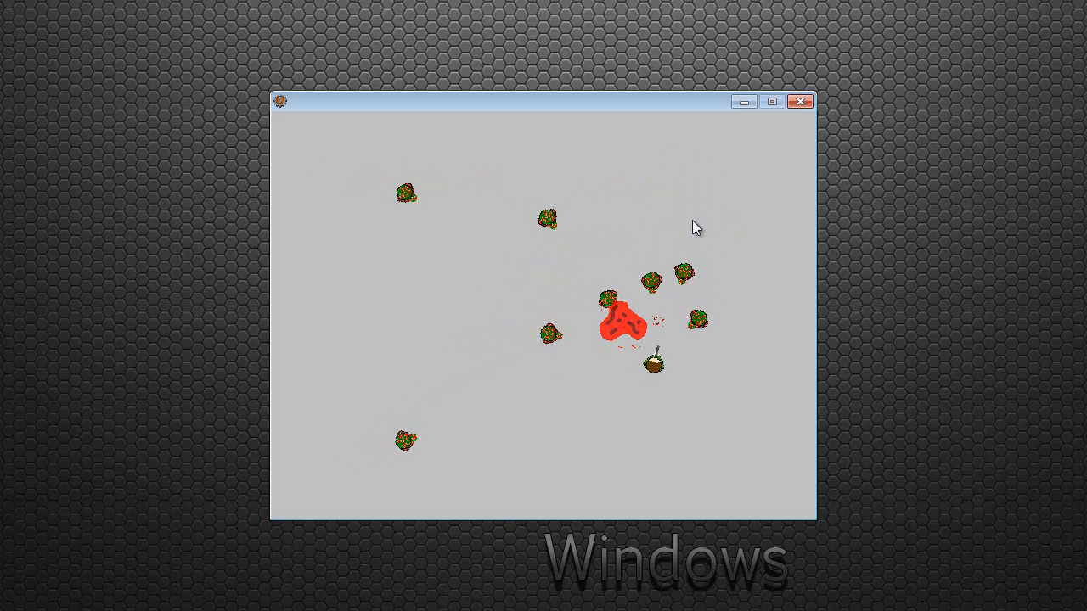
key("d")
key("w")
left_click(730, 335)
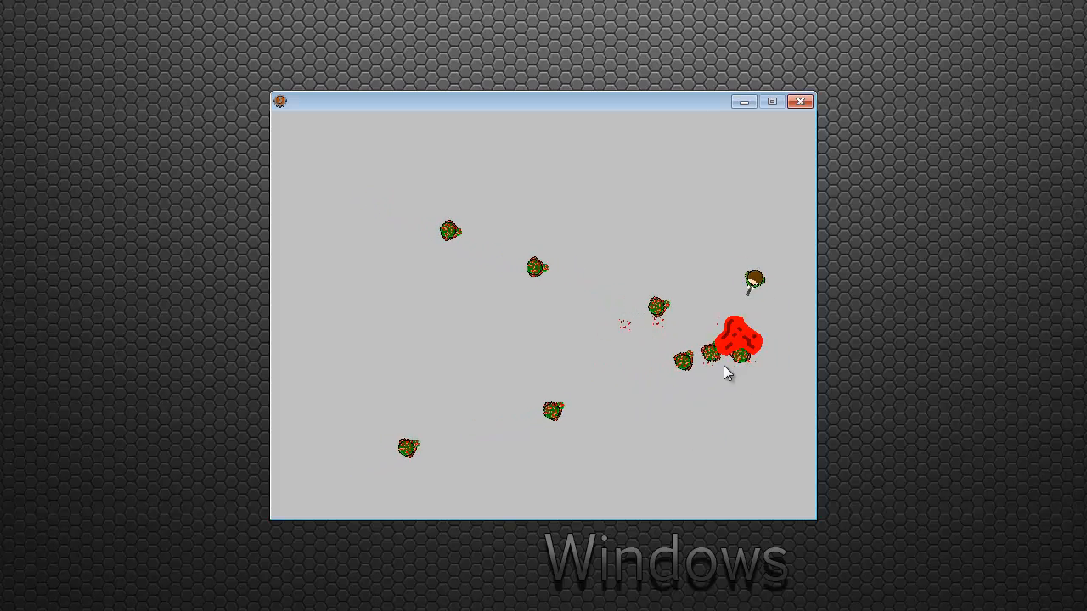
Close the game and obj_blood1, then go to obj_zombie's collision event with obj_bullet.
left_click(773, 129)
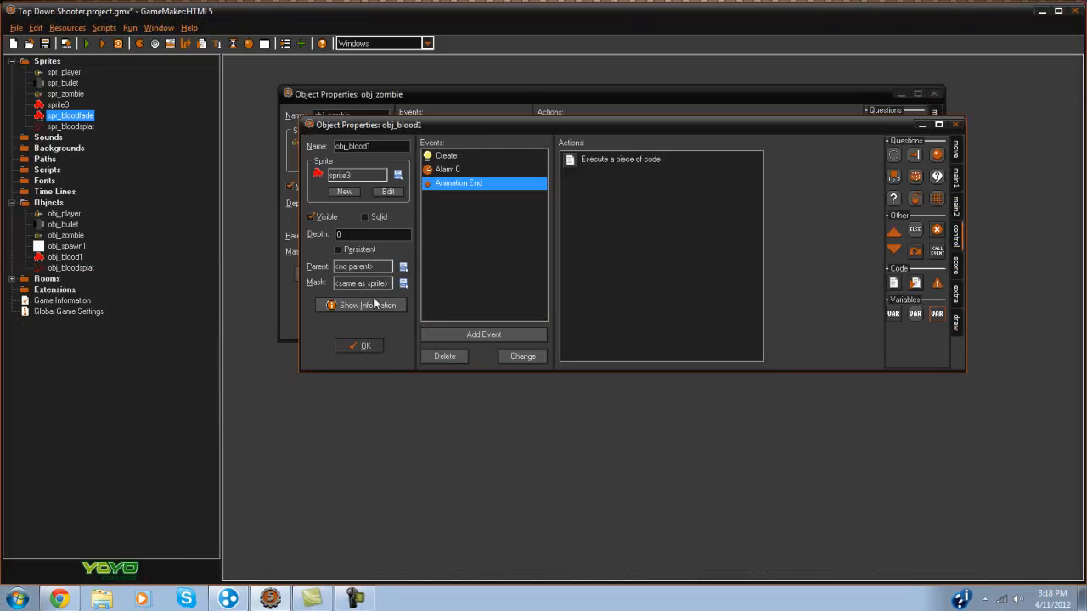
left_click_drag(676, 124, 681, 175)
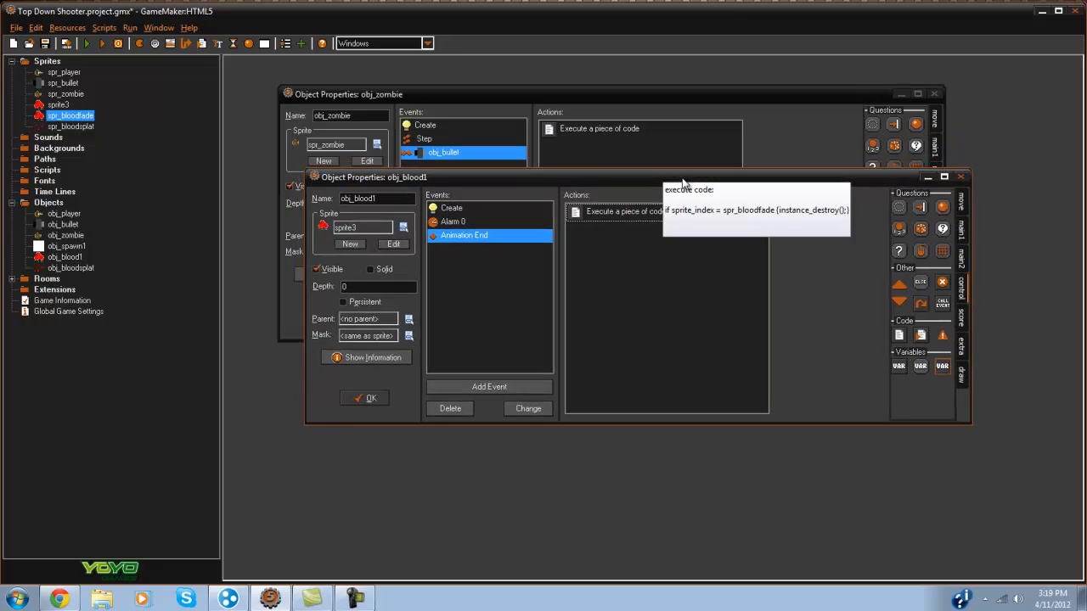
left_click(368, 402)
left_click_drag(527, 95, 538, 138)
left_click(509, 181)
double_click(595, 171)
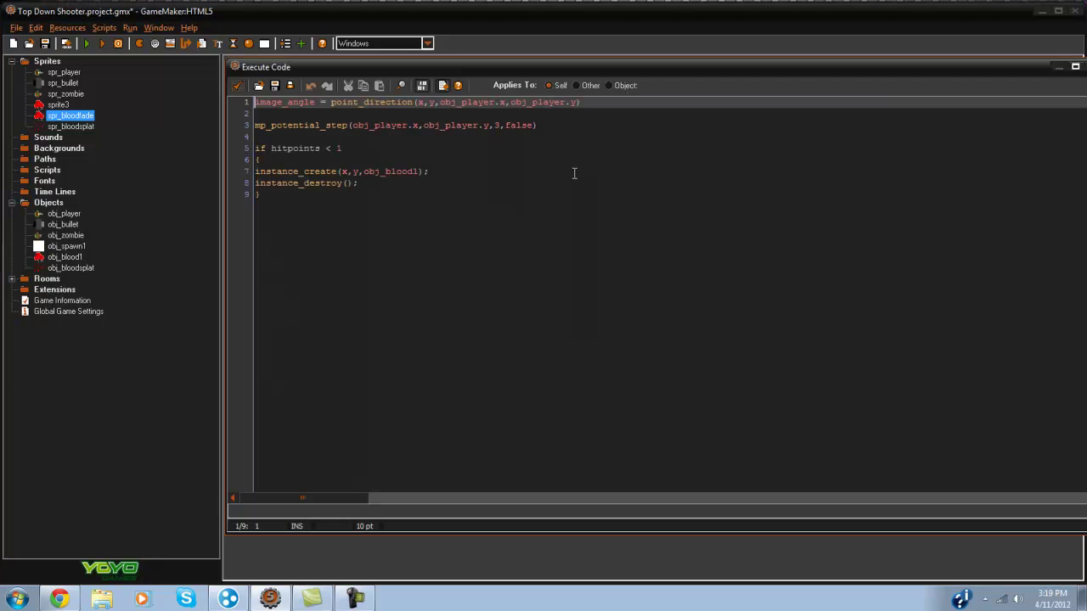
left_click(236, 88)
left_click(455, 184)
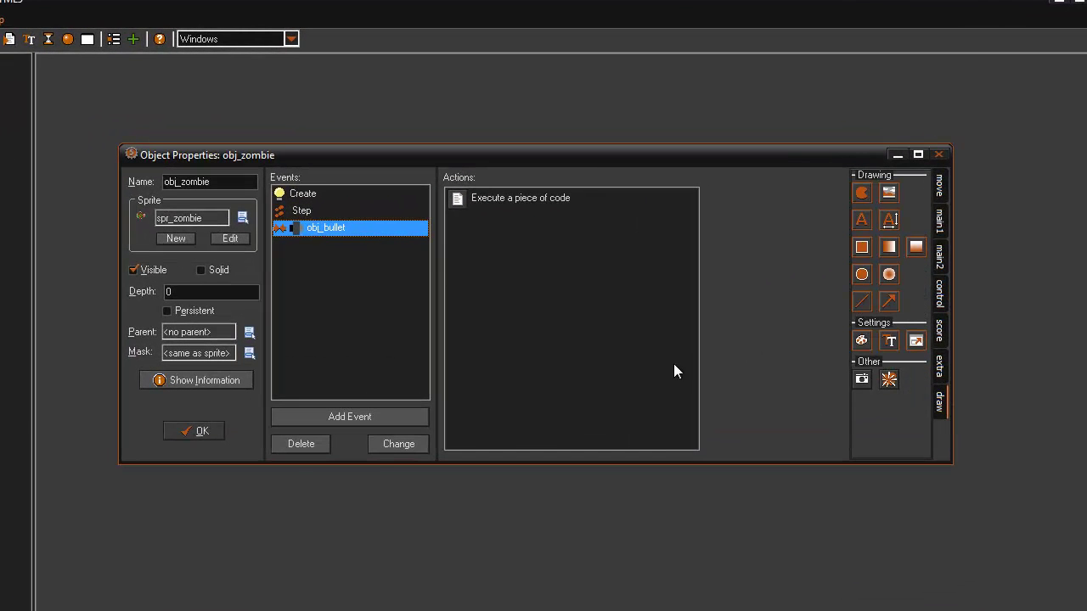
Add a Create Effect action set to a red firework drawn above objects.
left_click_drag(888, 379, 674, 363)
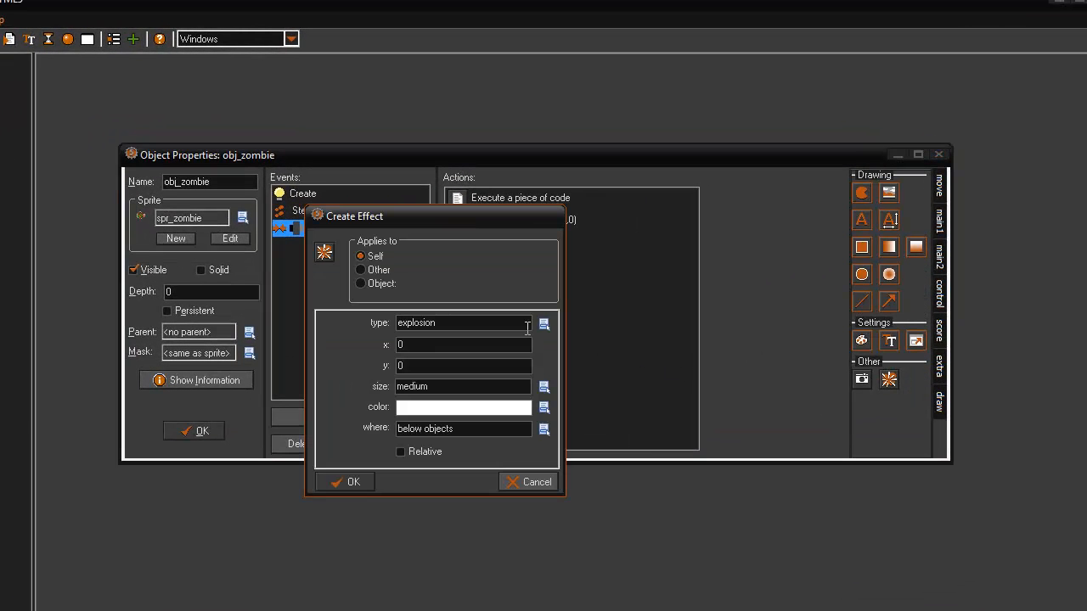
left_click(543, 323)
left_click(609, 394)
left_click_drag(502, 222, 718, 133)
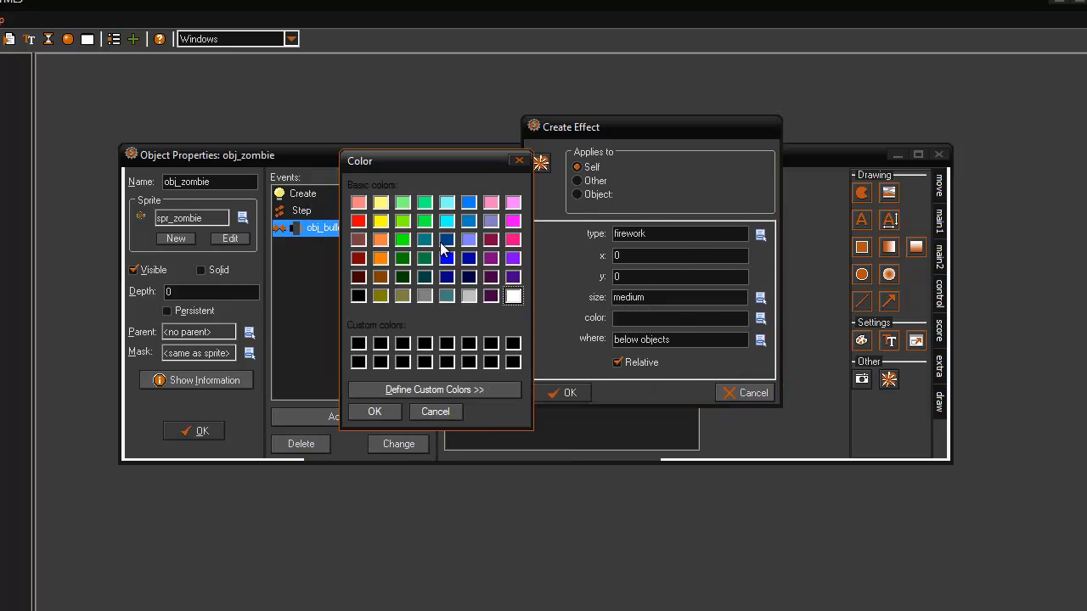
left_click(376, 411)
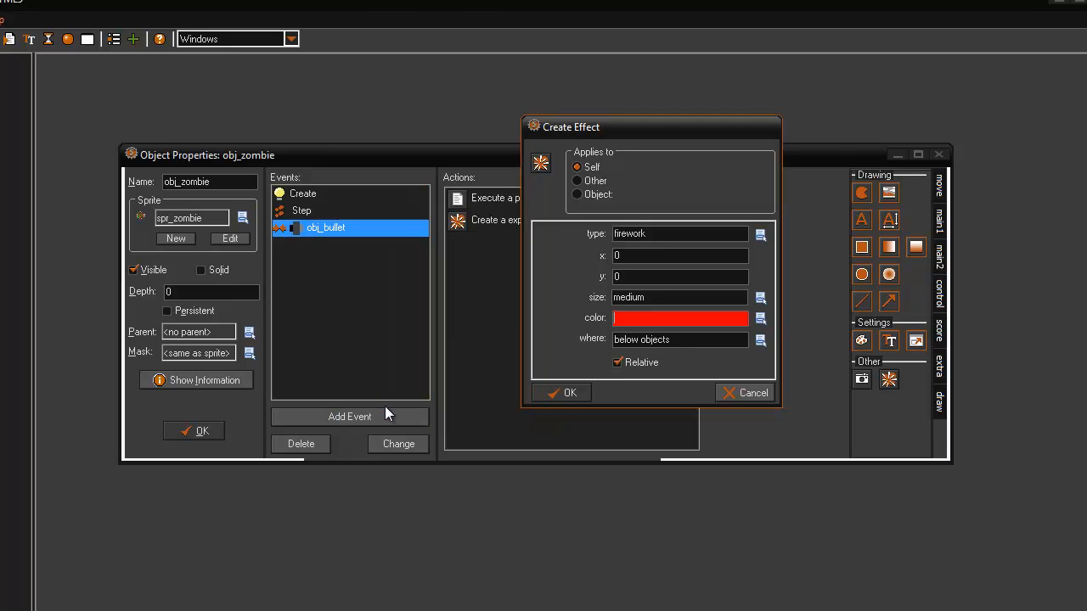
left_click(647, 342)
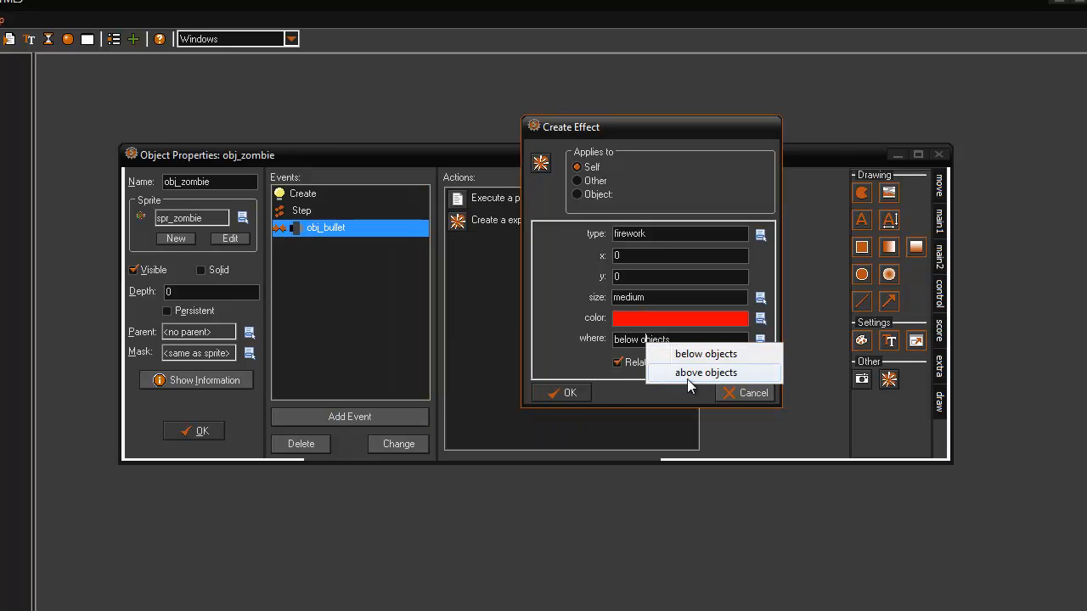
left_click(687, 379)
Set the effect size to small, confirm it, and run the game shooting zombies to see red bursts.
left_click(658, 297)
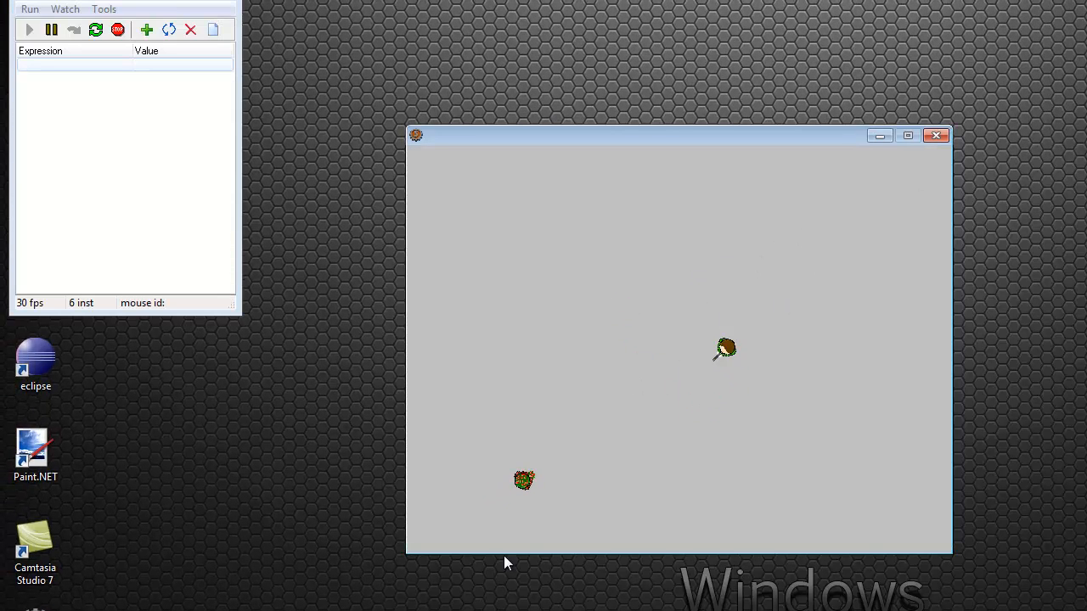
left_click(560, 450)
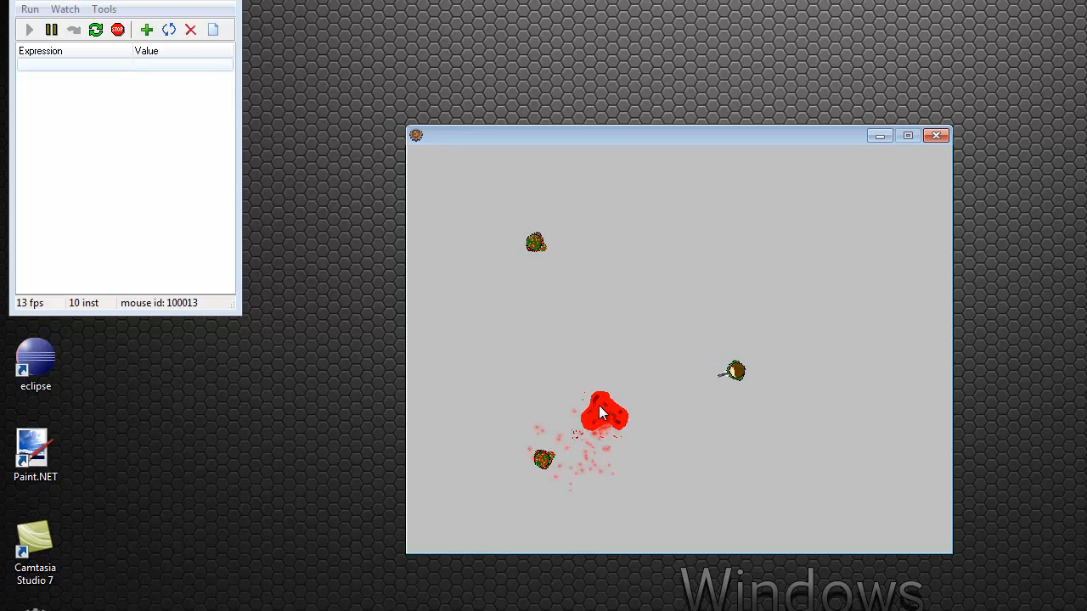
left_click(641, 454)
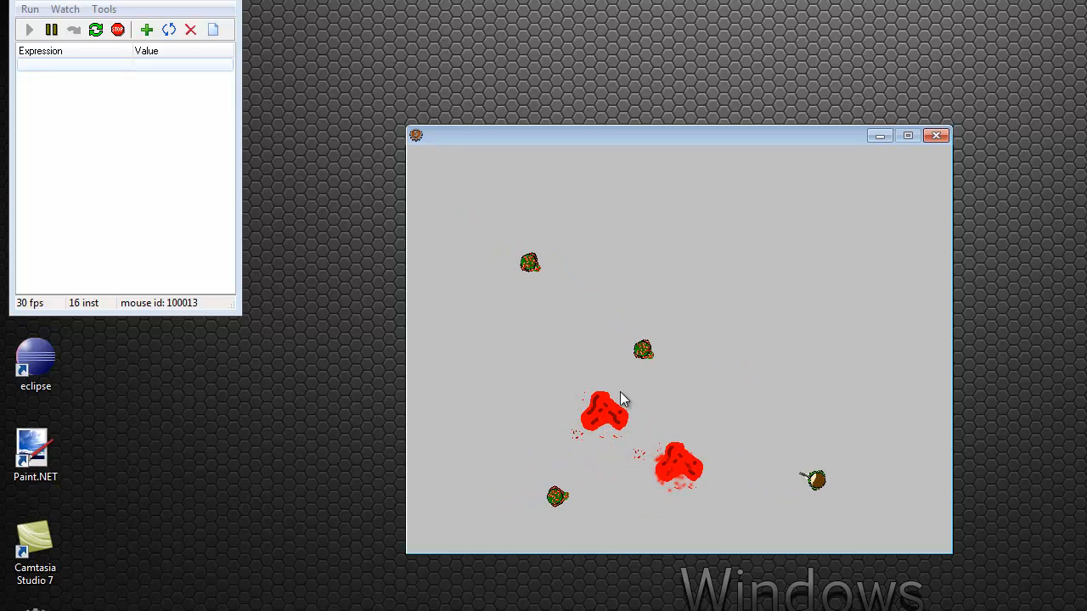
left_click(747, 383)
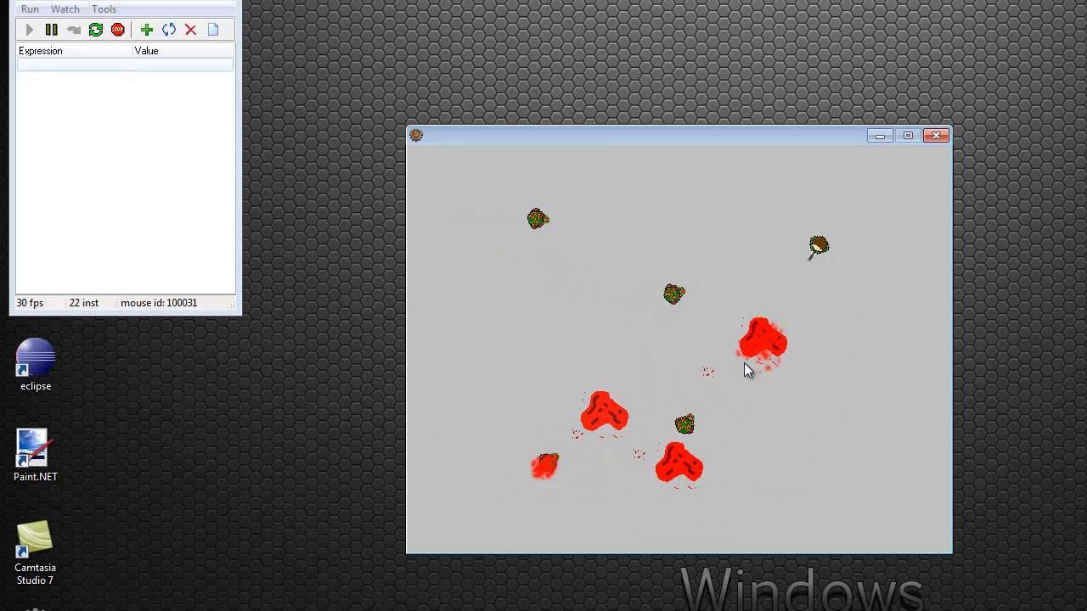
left_click(730, 365)
left_click(721, 280)
left_click(785, 233)
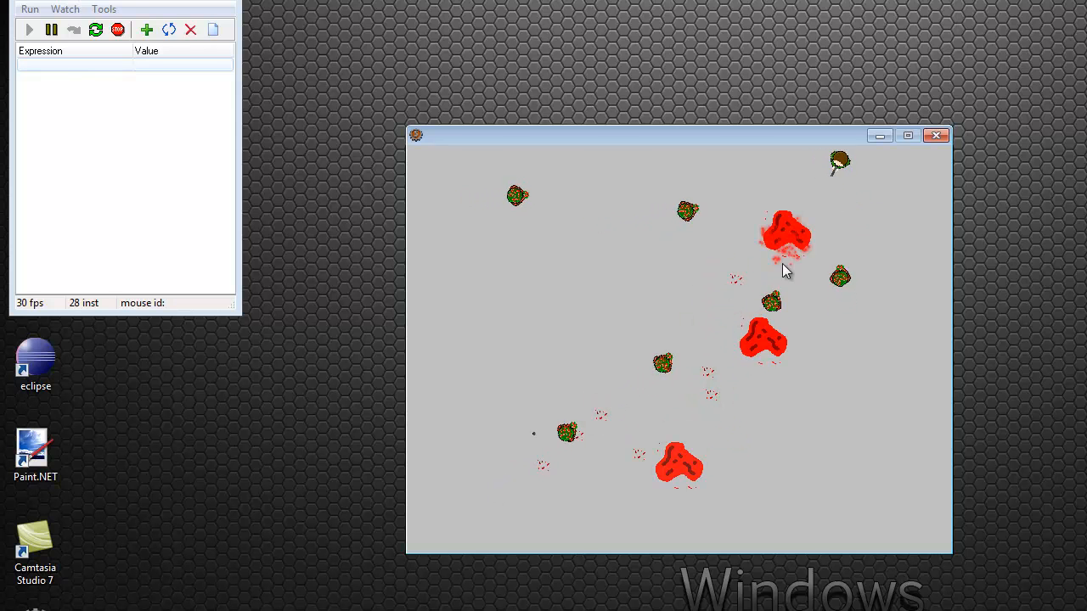
left_click(798, 272)
left_click(853, 242)
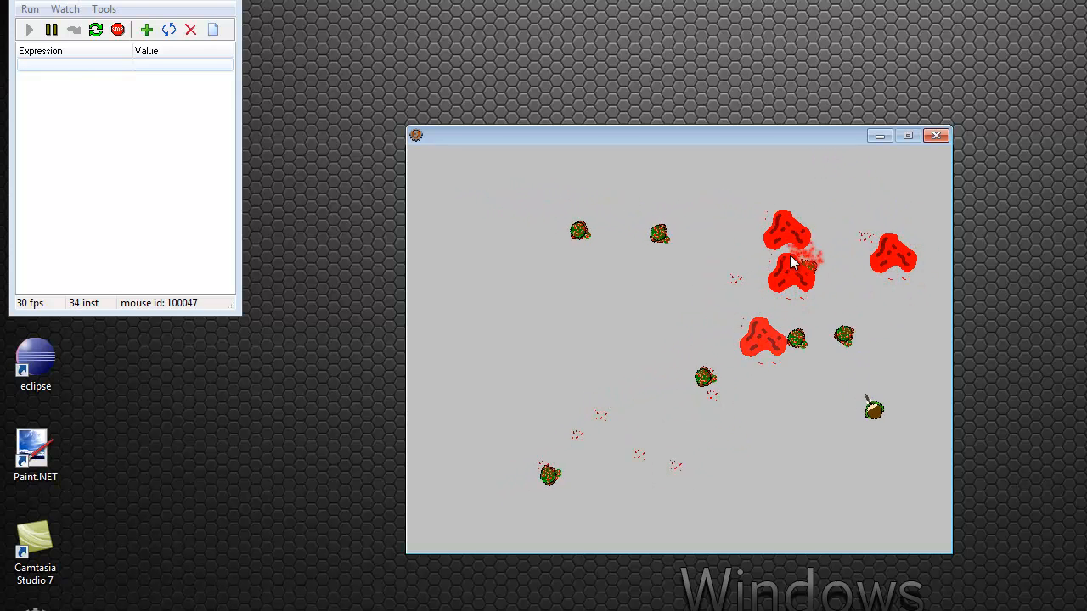
left_click(848, 357)
left_click(819, 424)
left_click(840, 399)
left_click(887, 390)
left_click(866, 365)
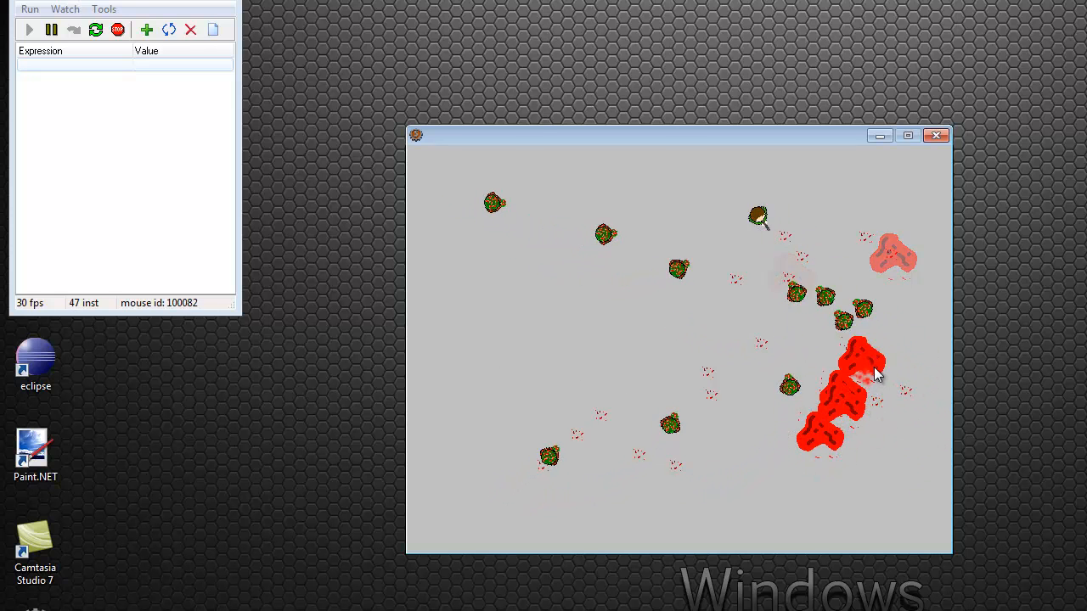
left_click(747, 263)
left_click(781, 204)
left_click(827, 225)
Move the player around with WASD while firing at the pursuing zombies.
key("s")
left_click(858, 243)
key("w")
left_click(750, 491)
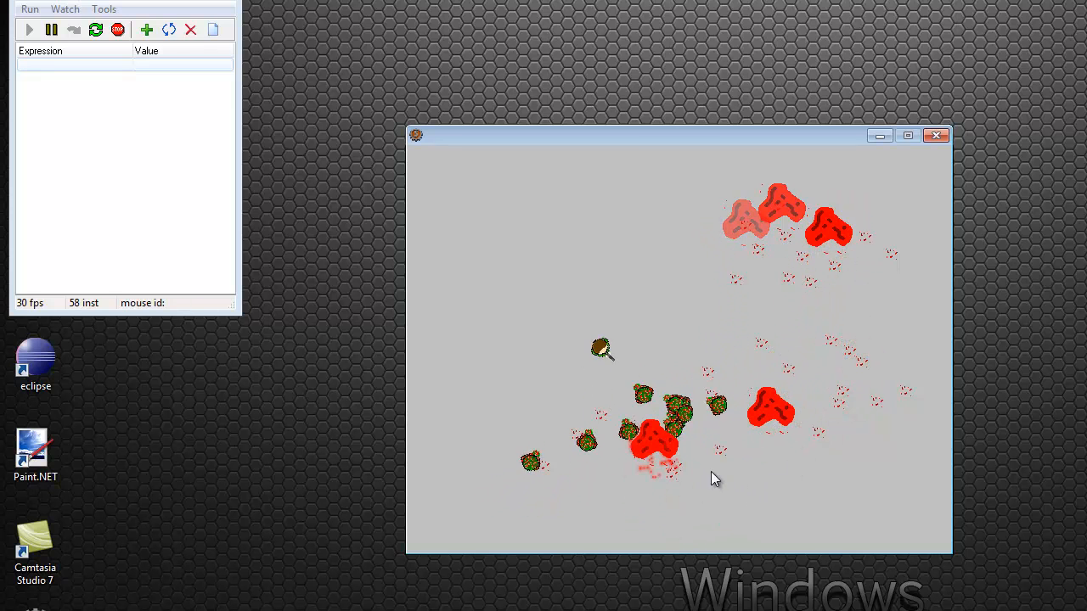
left_click(654, 442)
key("a")
left_click(650, 339)
left_click(654, 284)
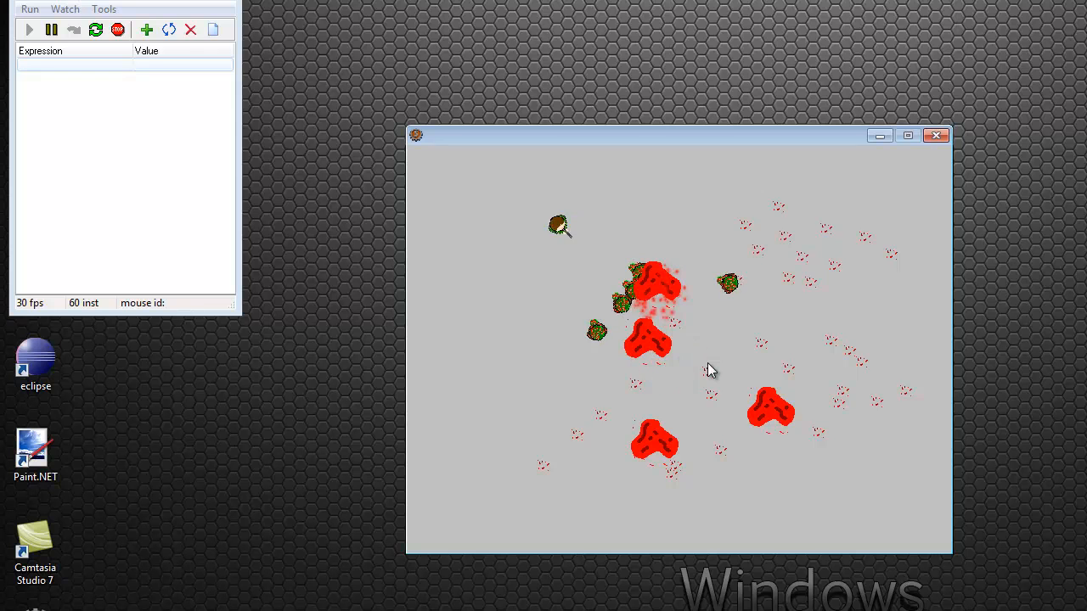
left_click(577, 281)
key("s")
left_click(556, 378)
left_click(573, 425)
key("d")
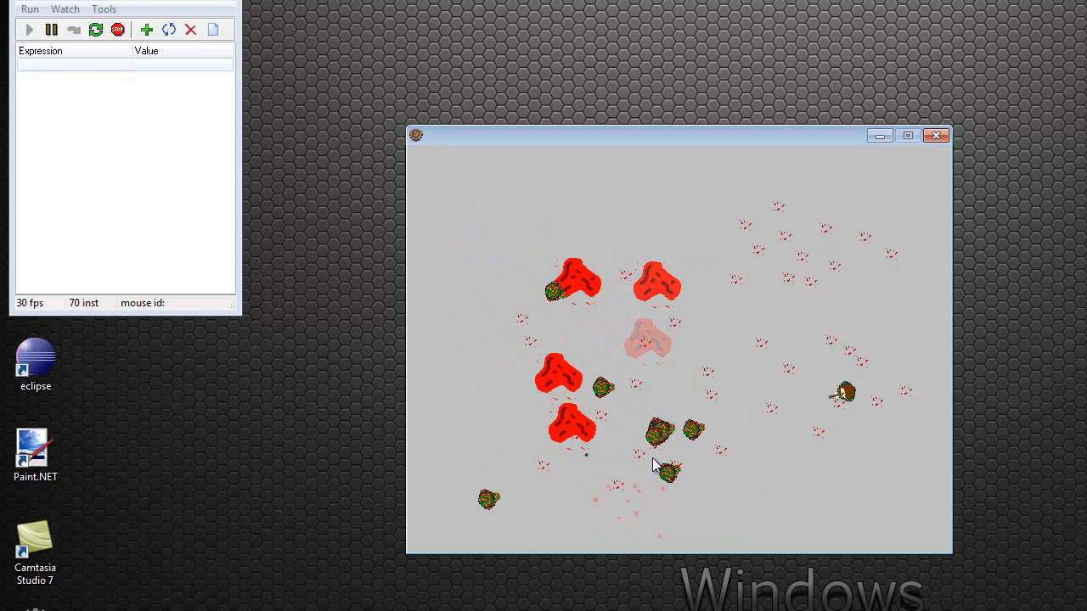
left_click(701, 454)
key("w")
left_click(747, 361)
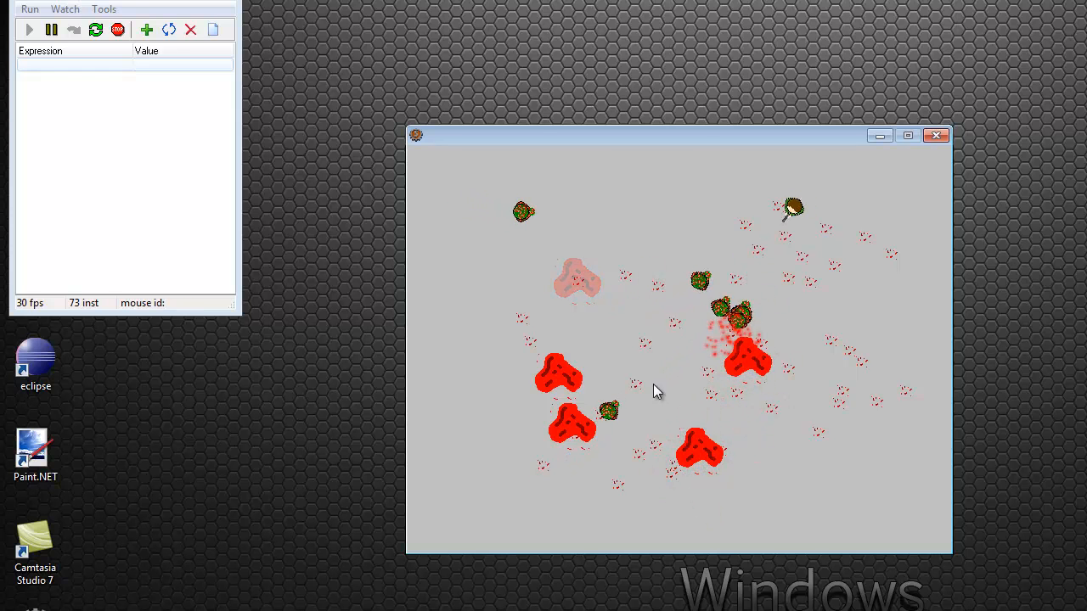
left_click(734, 293)
left_click(764, 254)
left_click(814, 246)
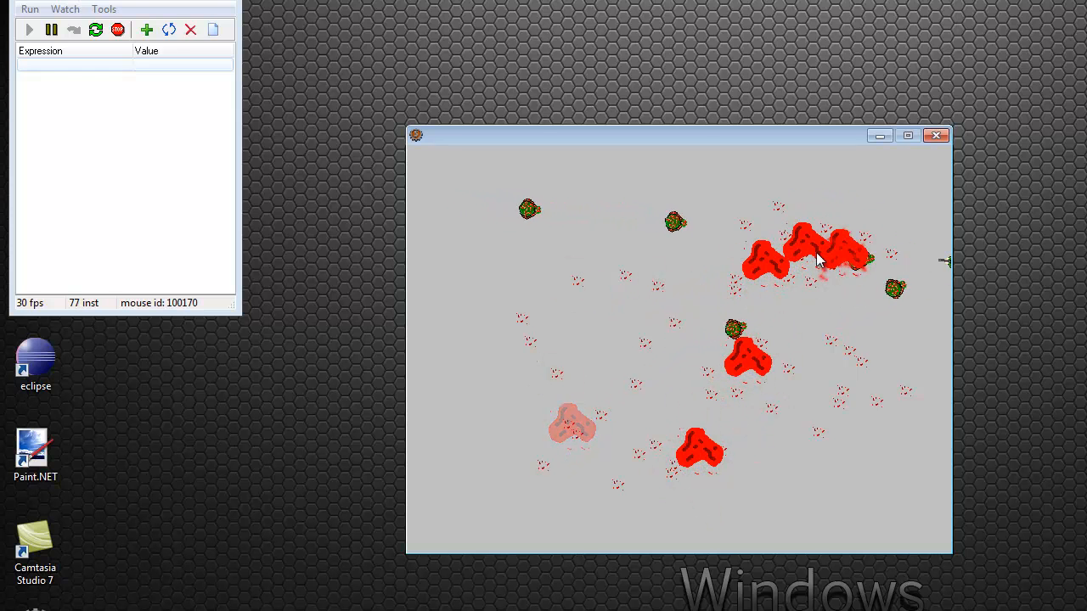
left_click(865, 254)
left_click(892, 233)
key("s")
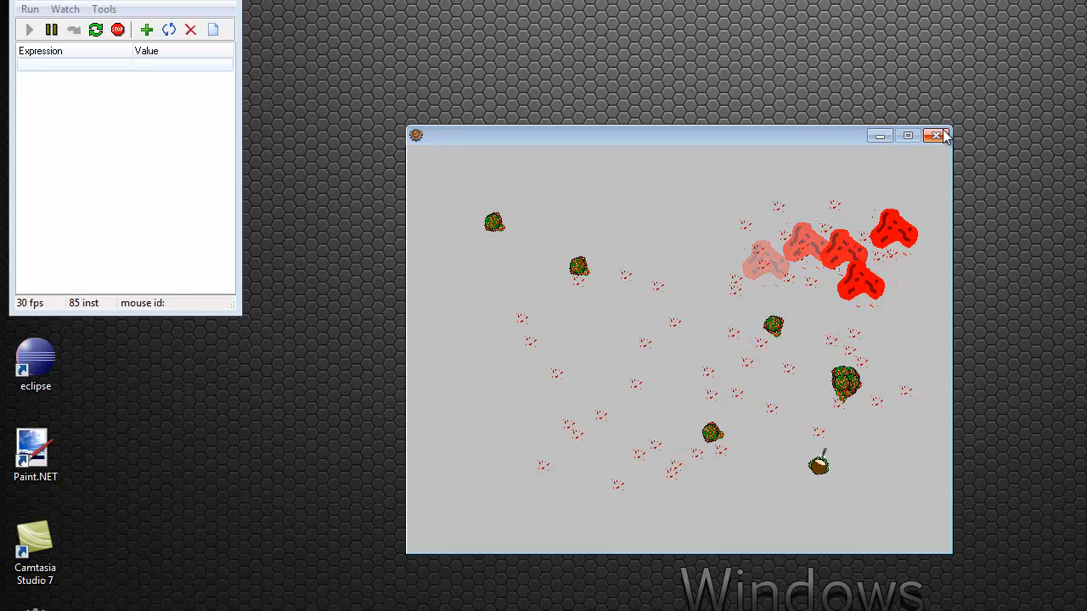
Close the game window and collapse the Sprites folder in the resource tree.
left_click(935, 135)
left_click(15, 43)
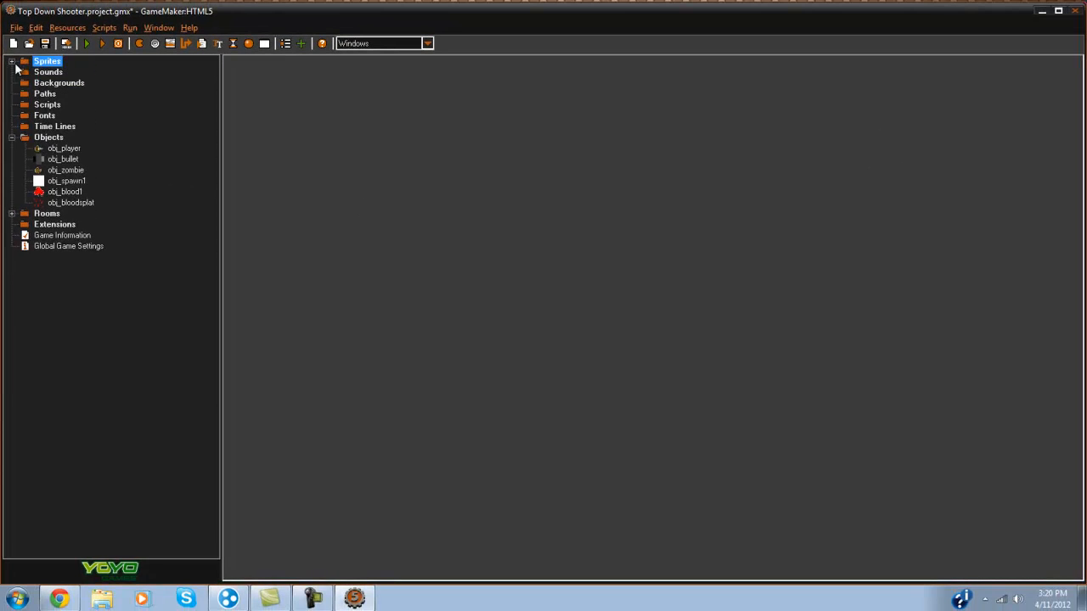
Collapse the Objects folder in the resource tree after selecting Rooms.
left_click(12, 138)
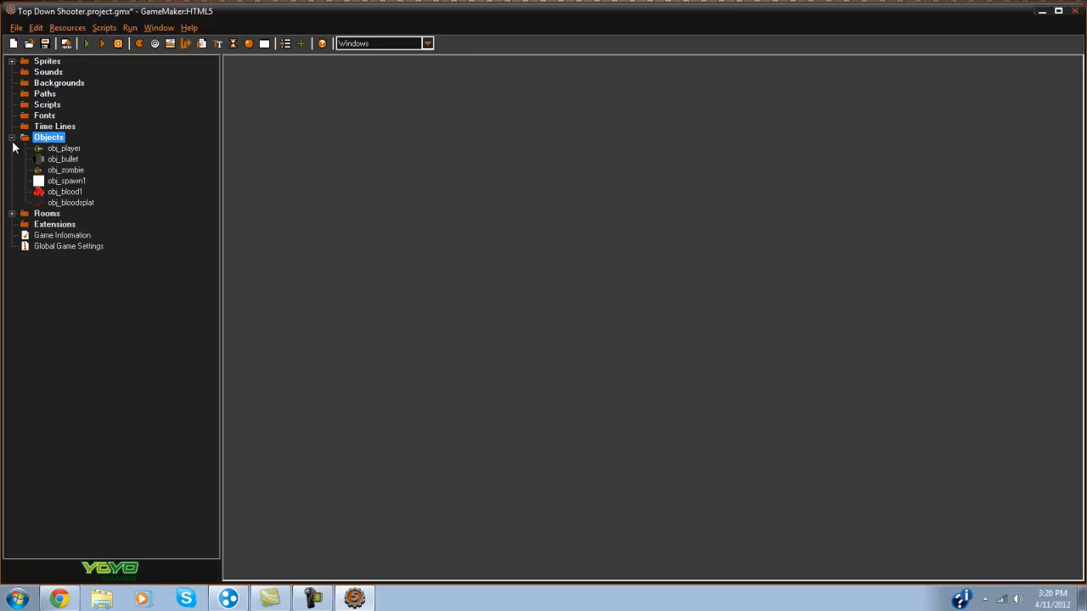
left_click(14, 216)
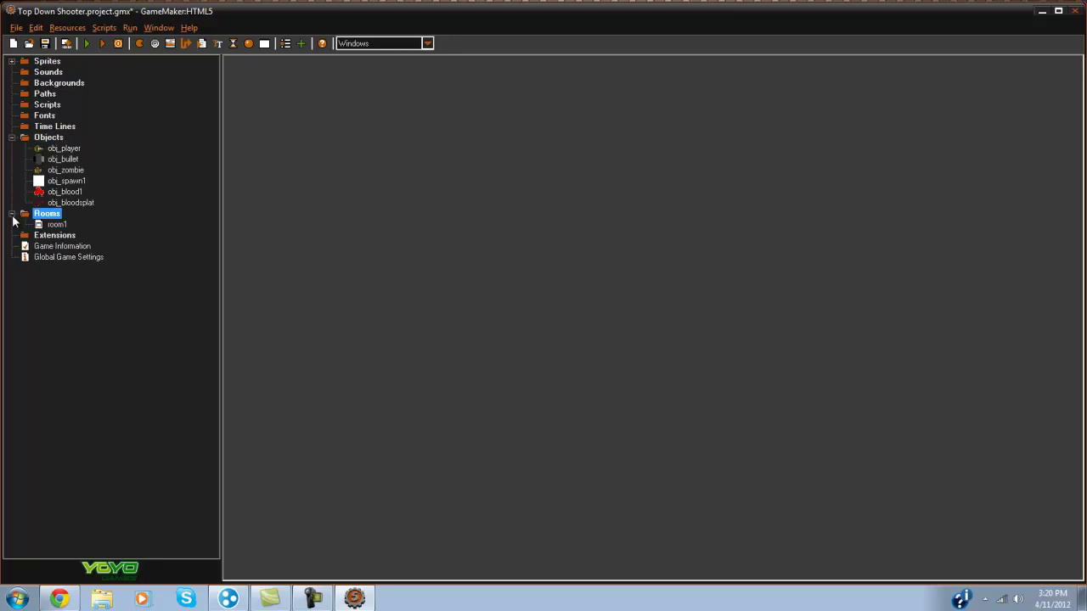
left_click(12, 137)
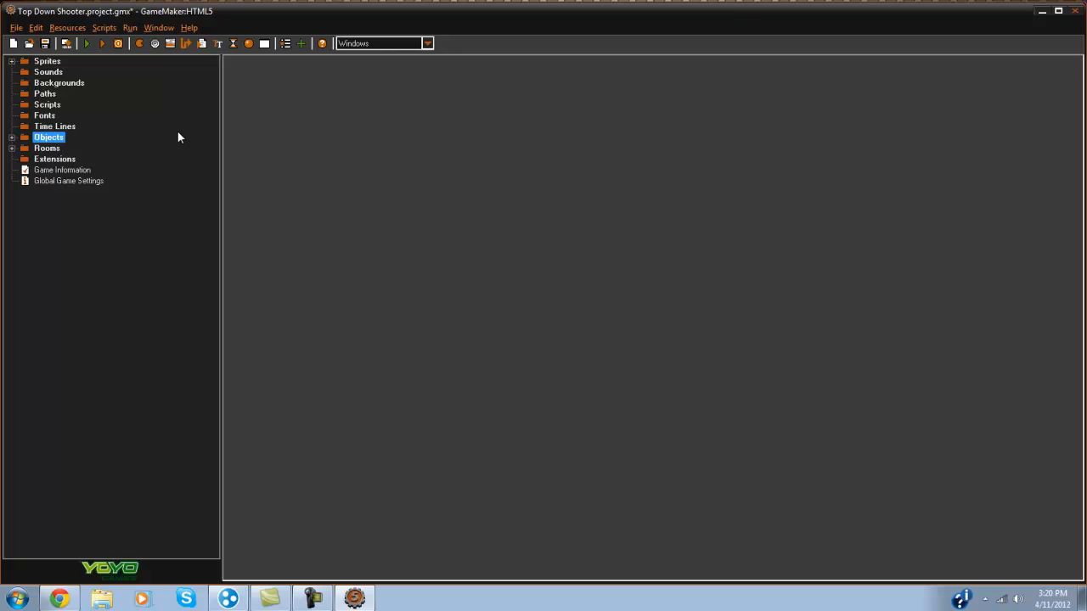